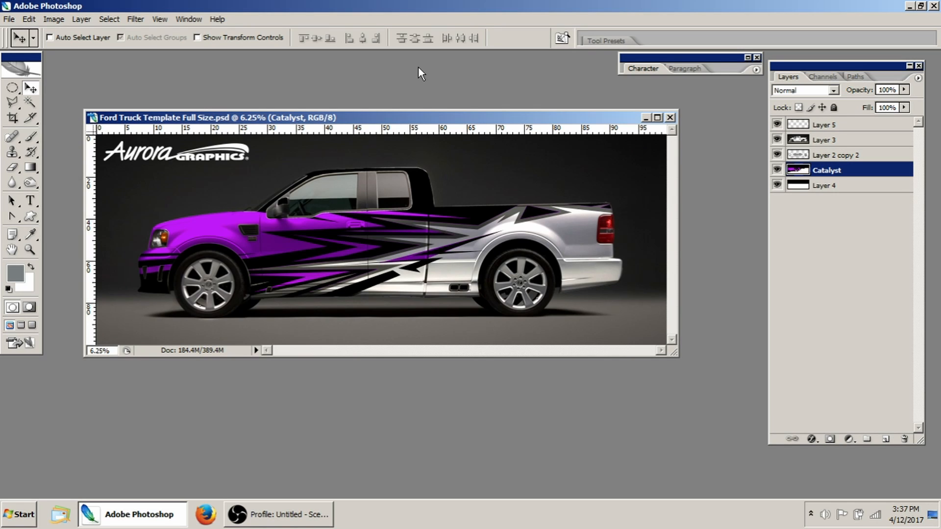
drag(395, 123, 390, 123)
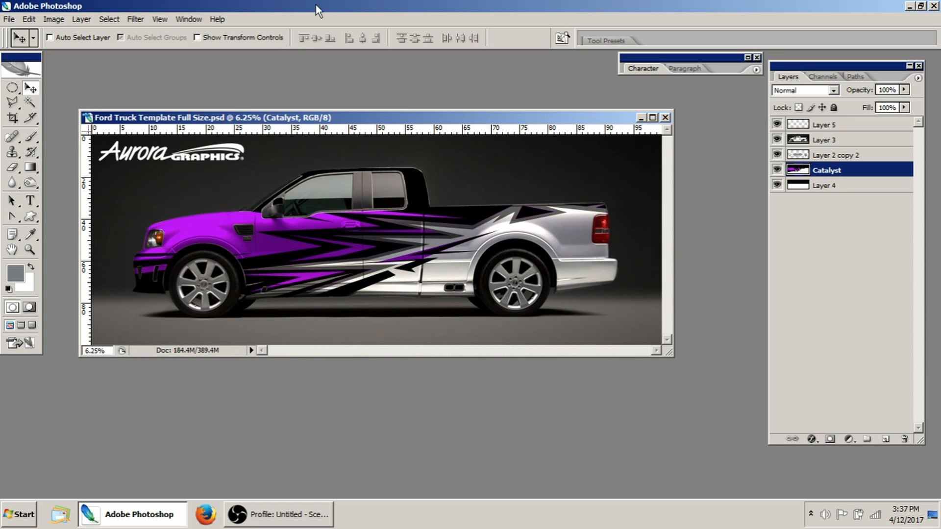
drag(310, 117, 312, 111)
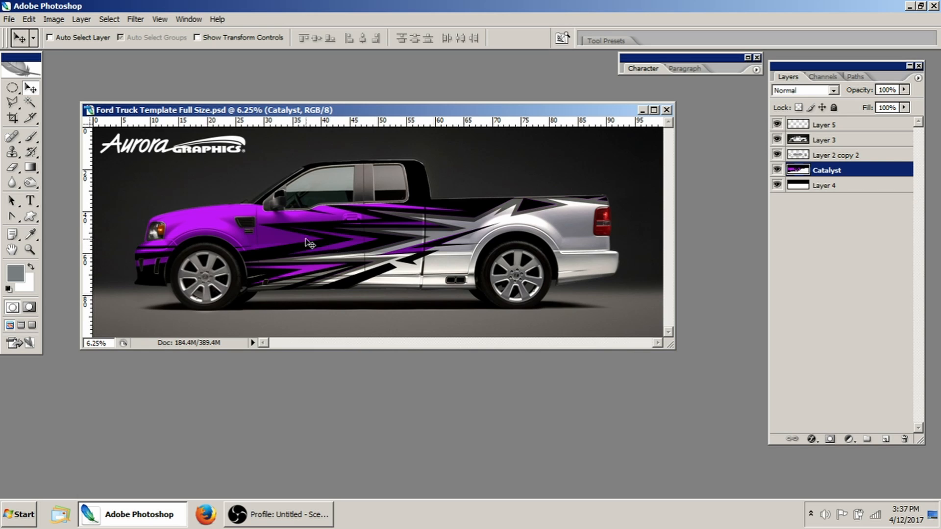
drag(310, 112, 309, 107)
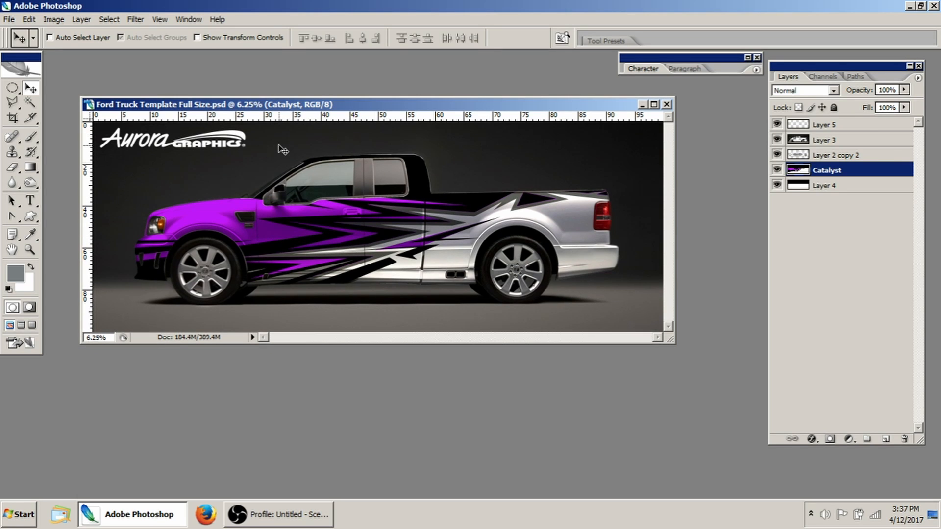
drag(293, 105, 279, 96)
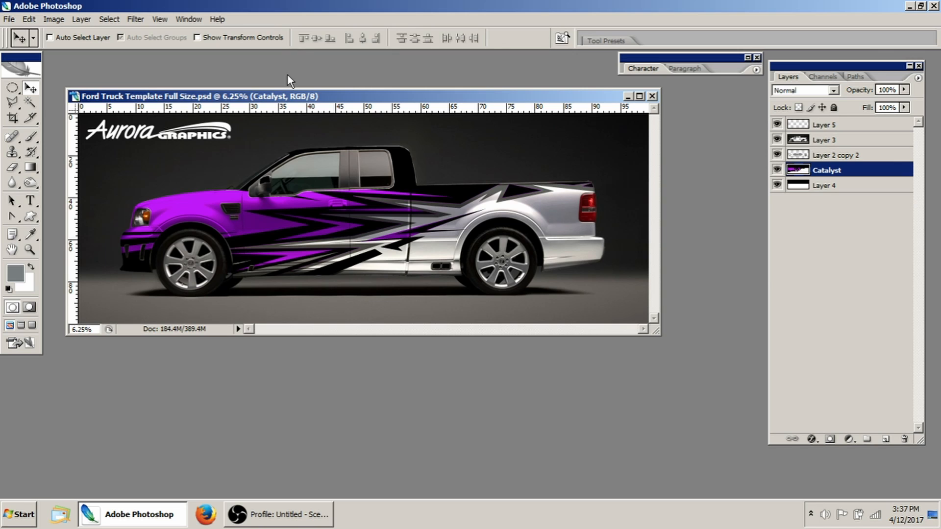
drag(299, 101, 298, 93)
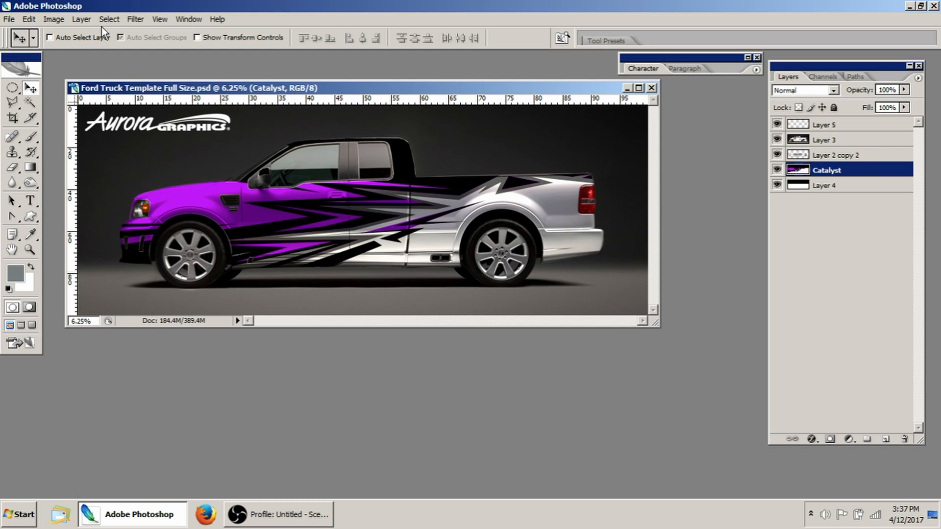
- Check the truck template's dimensions and resolution in the Image Size settings, leaving them as they are
key(ctrl+alt+i)
drag(504, 206, 430, 189)
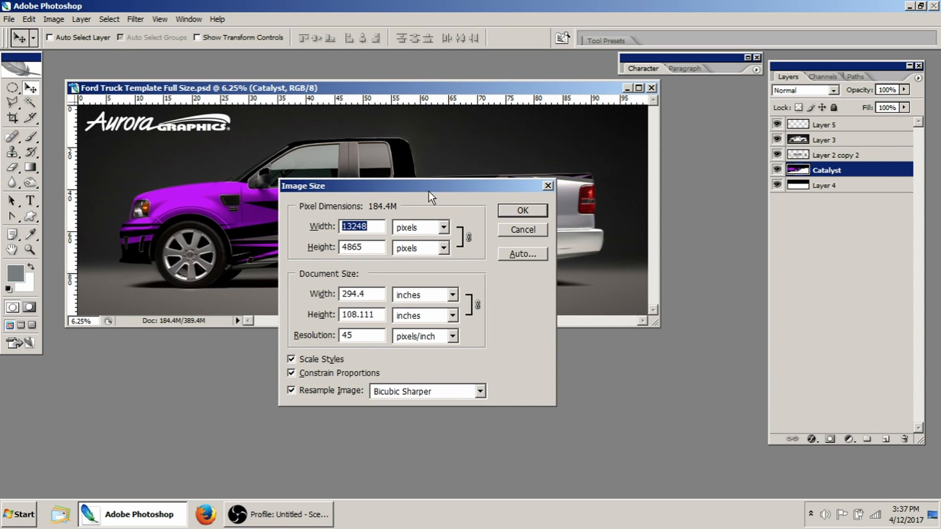
click(365, 335)
click(525, 213)
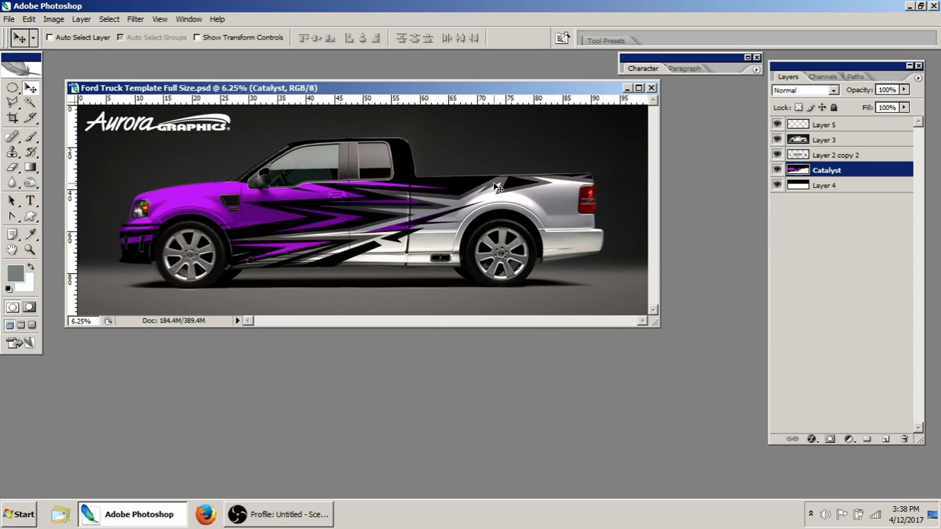
- Start a new document measured in inches, with a width of 52 and a height of 60
click(9, 20)
click(19, 33)
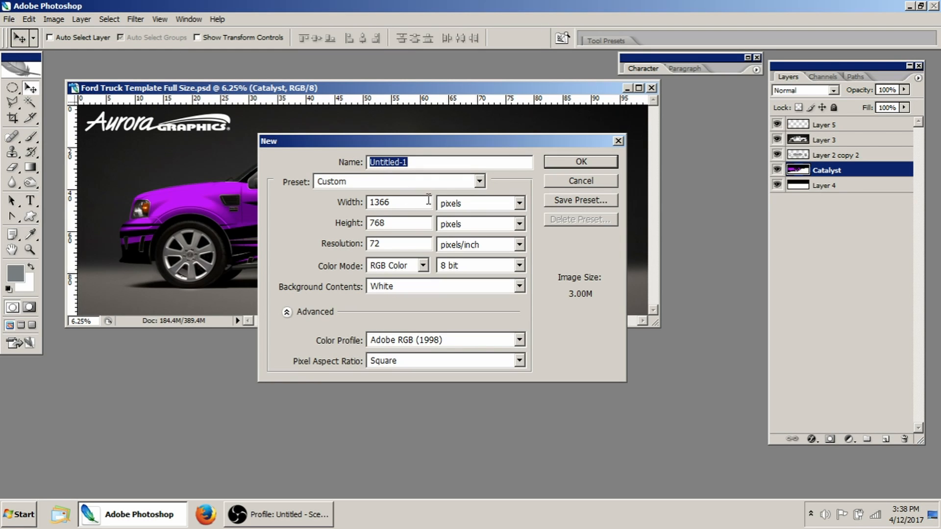
click(522, 204)
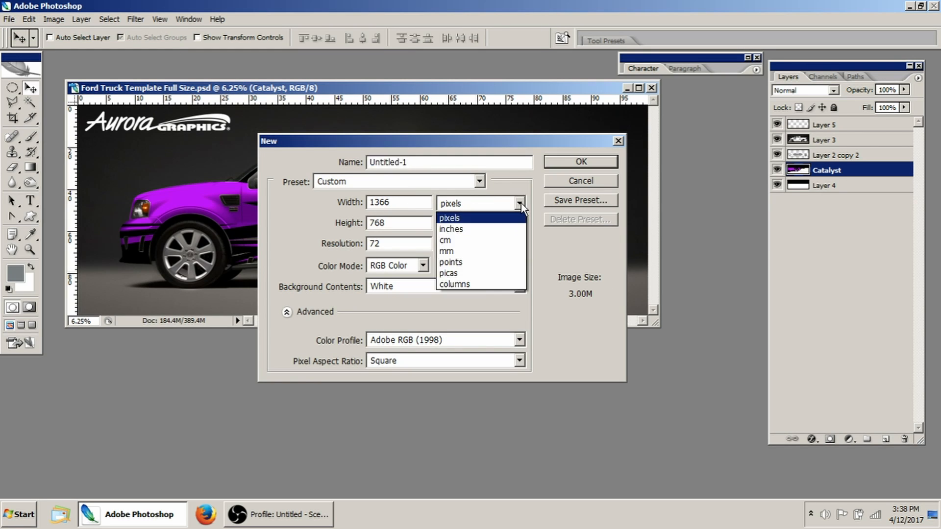
click(496, 230)
key(shift+Tab)
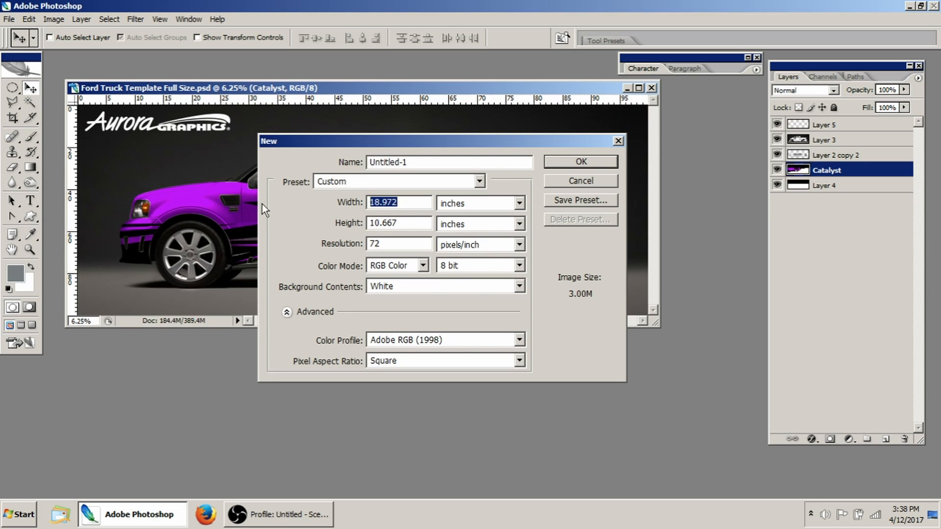
text(52)
drag(401, 221, 302, 222)
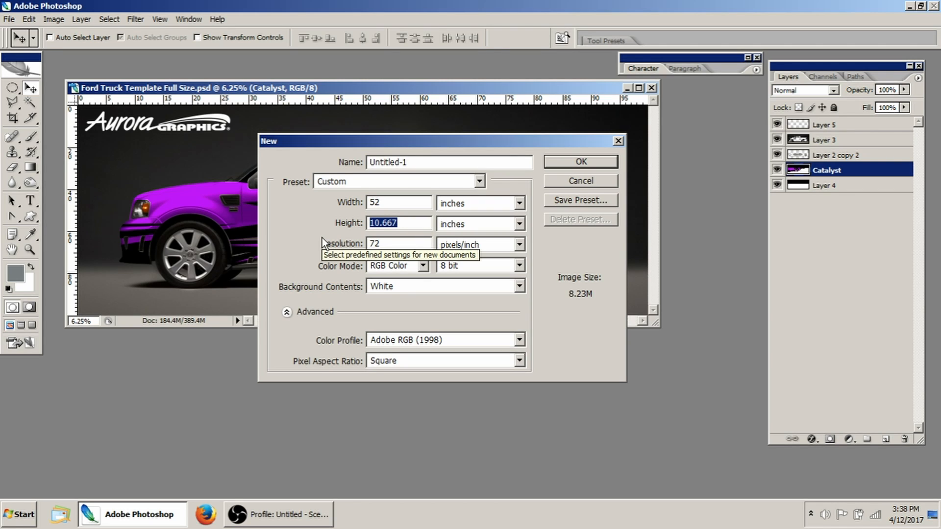
text(60)
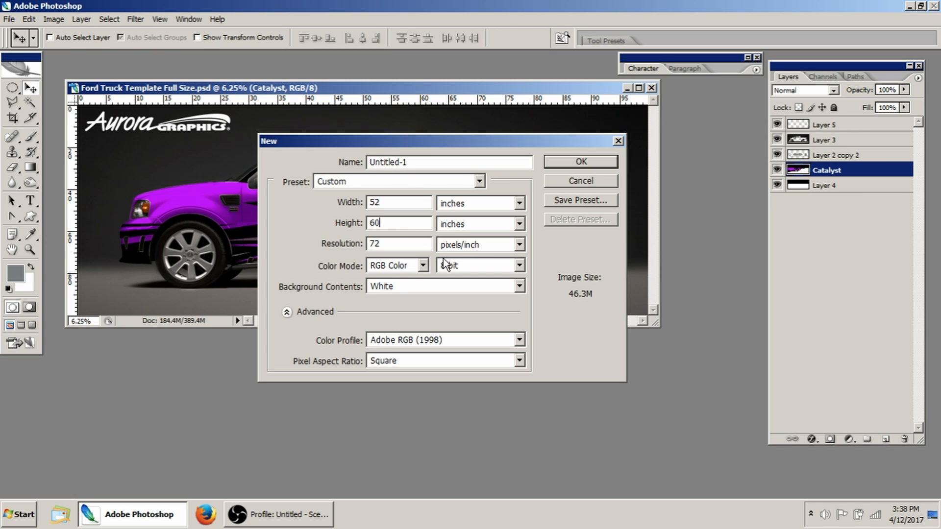
drag(385, 144, 359, 154)
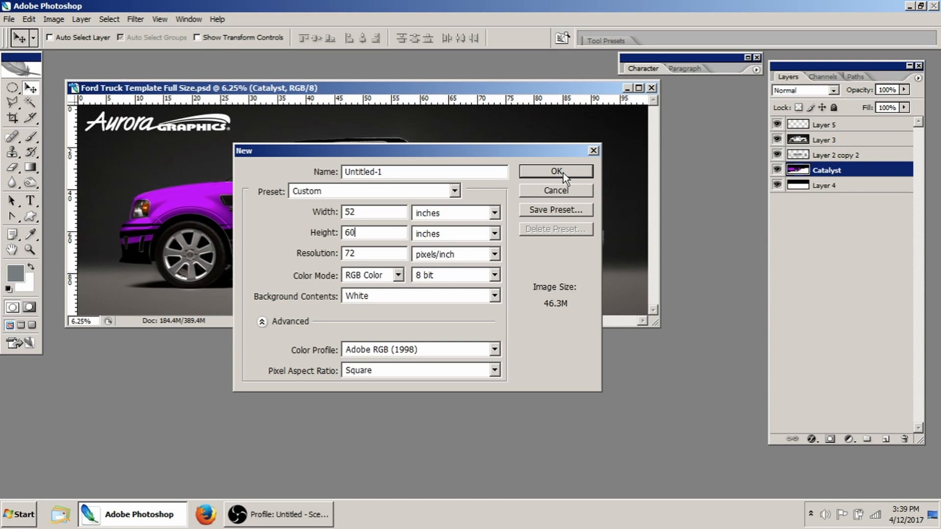
- Set the new document's resolution to 45 pixels/inch and create it
double_click(371, 253)
text(45)
drag(375, 151, 339, 144)
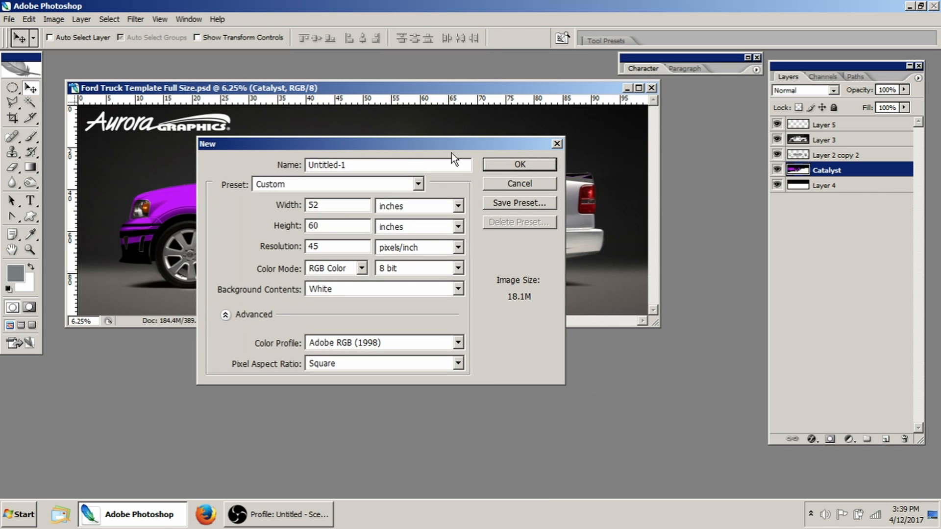
click(520, 164)
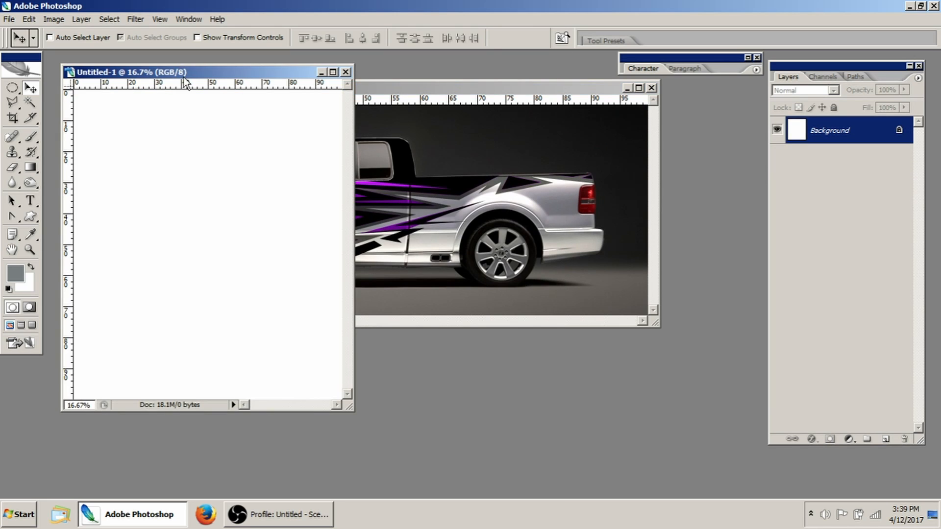
- Fill a thin horizontal bar with gray across the middle of the blank sheet and switch the rulers to inches
drag(182, 77, 186, 105)
drag(13, 88, 66, 86)
drag(90, 231, 299, 254)
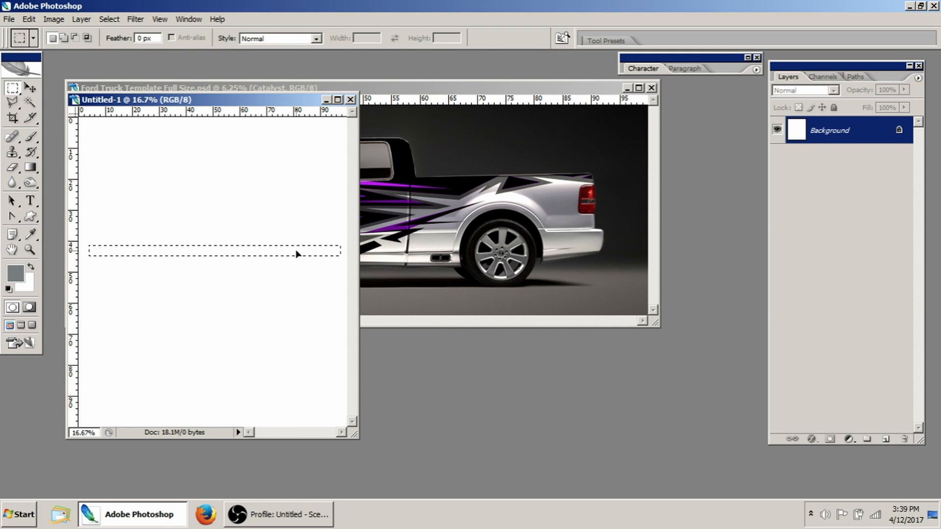
click(31, 267)
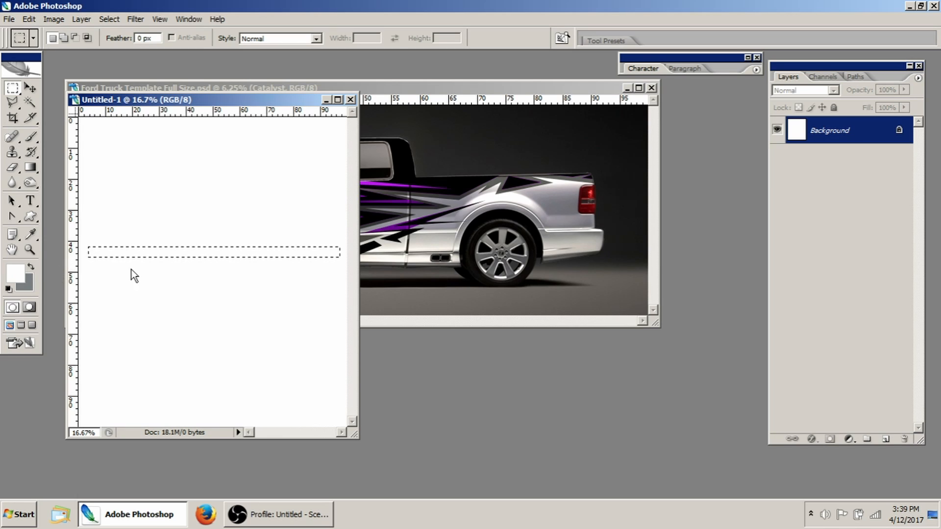
key(Delete)
click(223, 248)
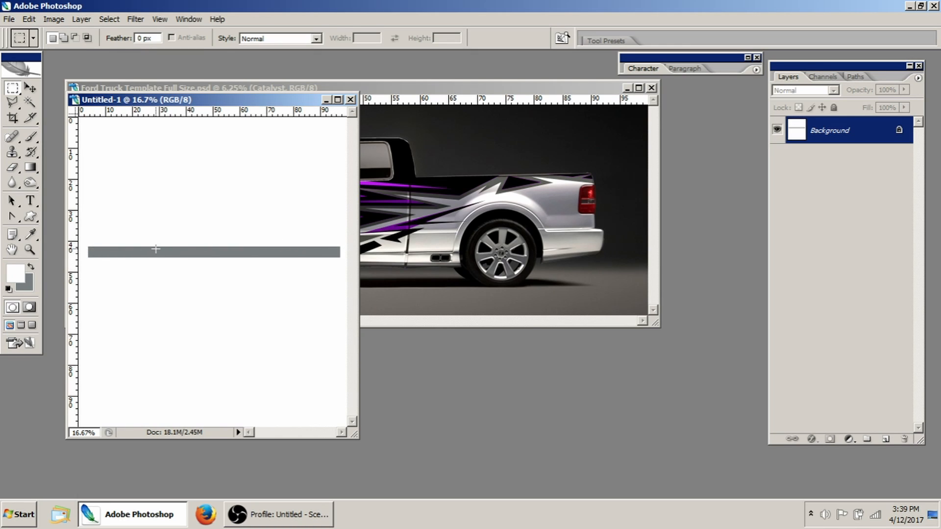
right_click(277, 112)
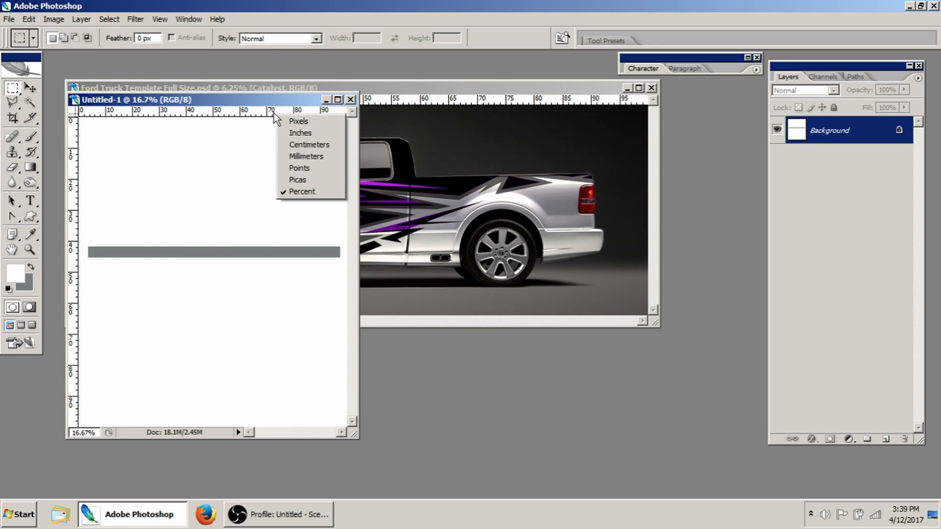
click(316, 146)
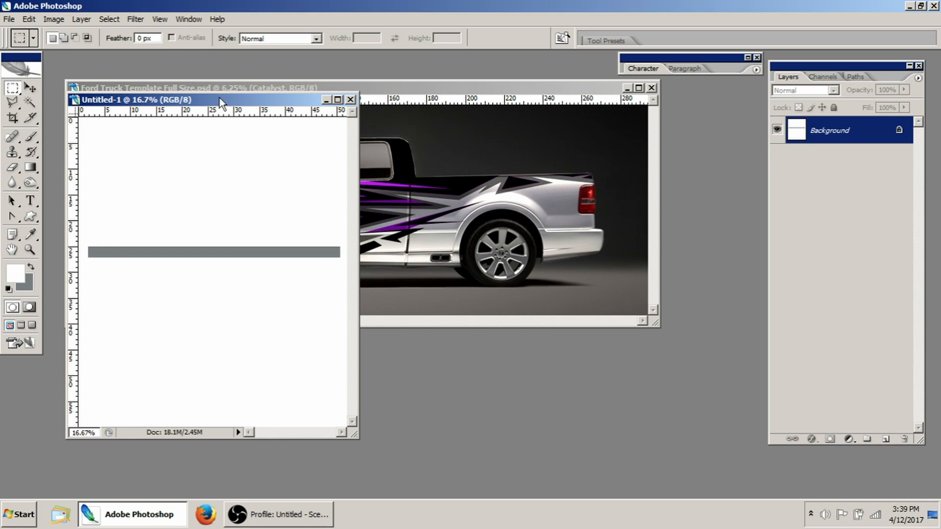
- Copy the sheet with the gray bar onto the truck template, place its layer at the top of the stack and position it over the front door
drag(219, 101, 271, 109)
click(31, 88)
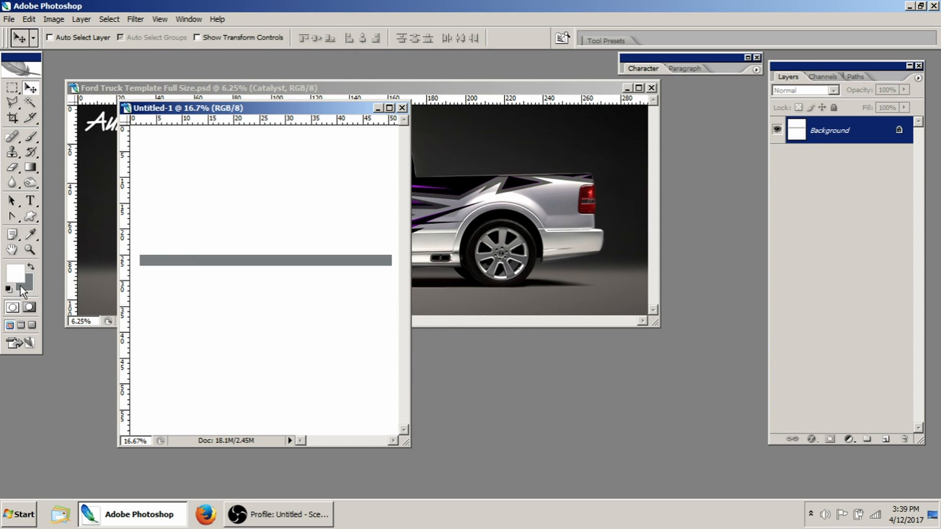
drag(360, 169, 308, 208)
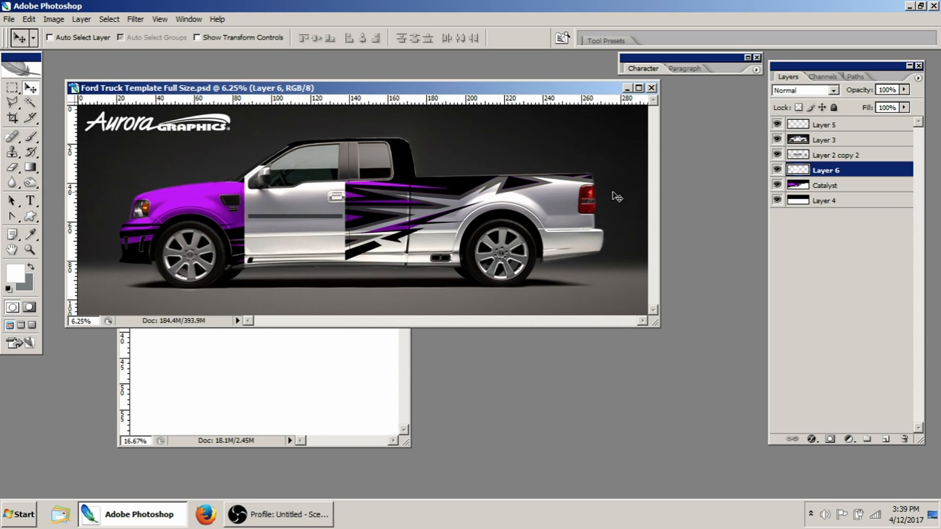
drag(823, 172, 828, 121)
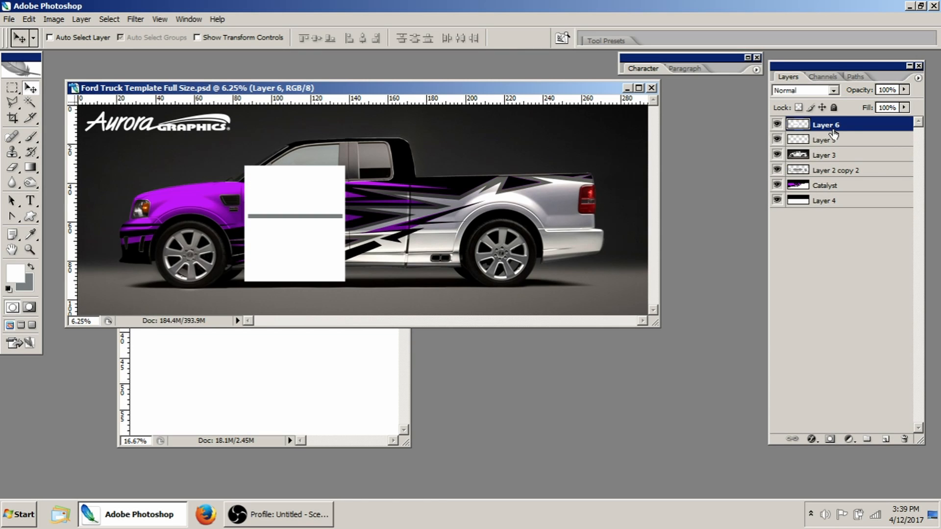
drag(313, 209, 312, 197)
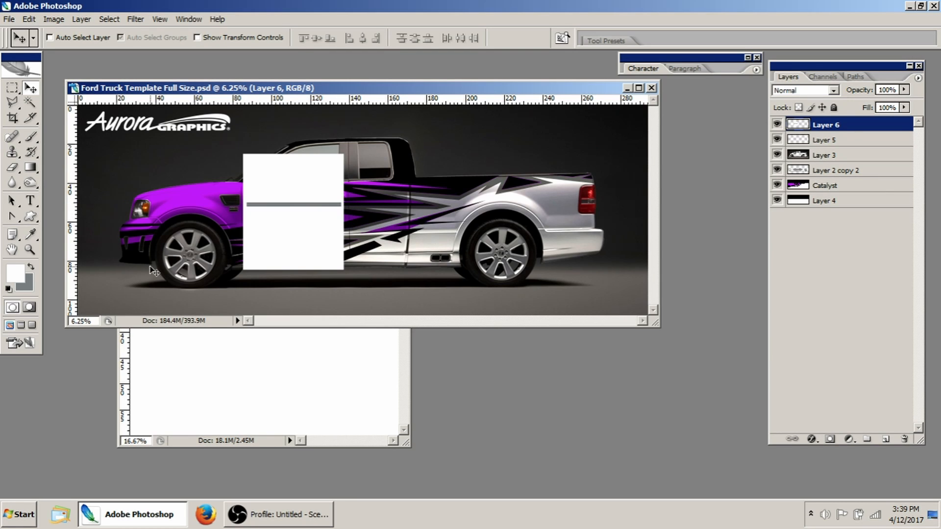
- Close the Untitled-1 document without saving it
click(407, 443)
click(402, 107)
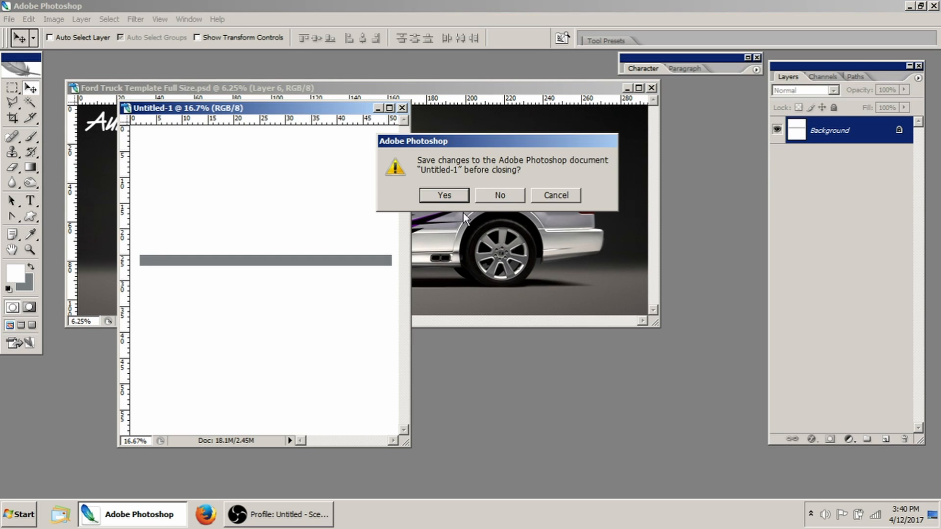
click(498, 194)
- Reduce Layer 6's opacity to 40% so the truck shows through the sheet
click(30, 249)
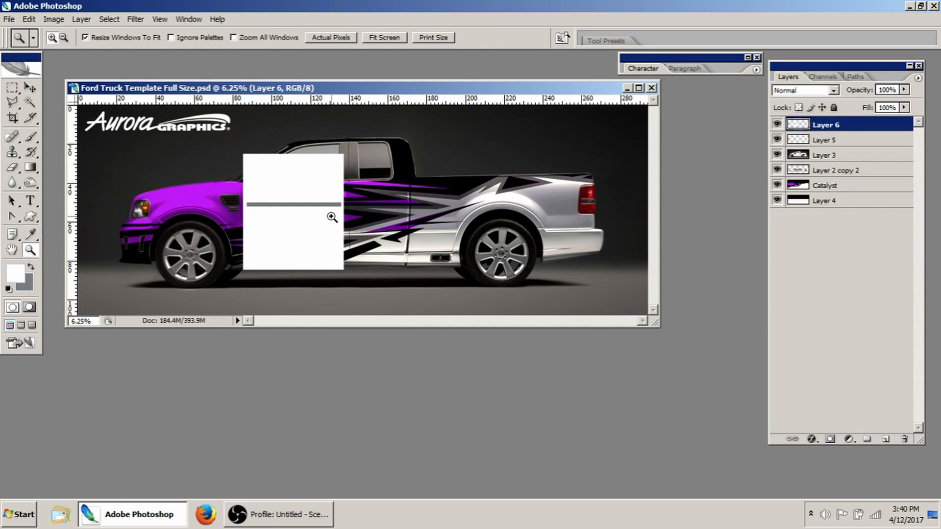
click(331, 216)
click(367, 226)
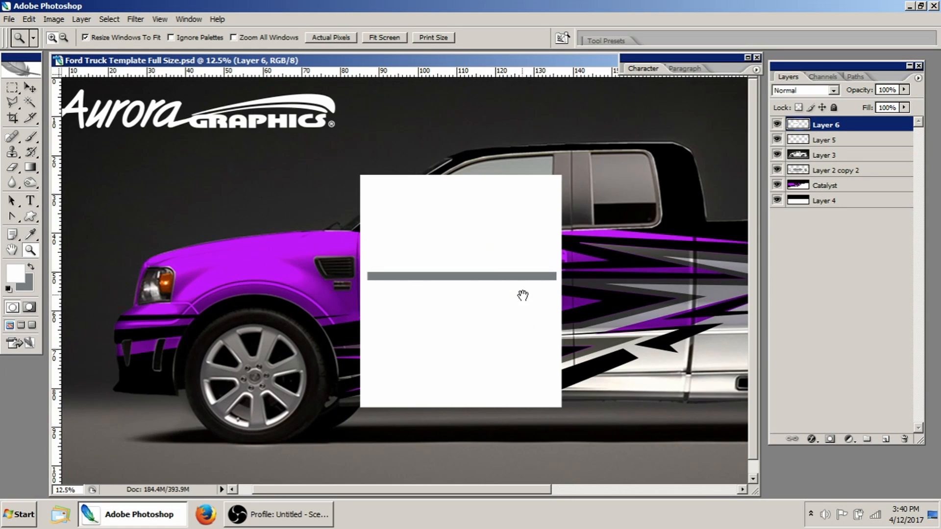
drag(523, 294, 416, 294)
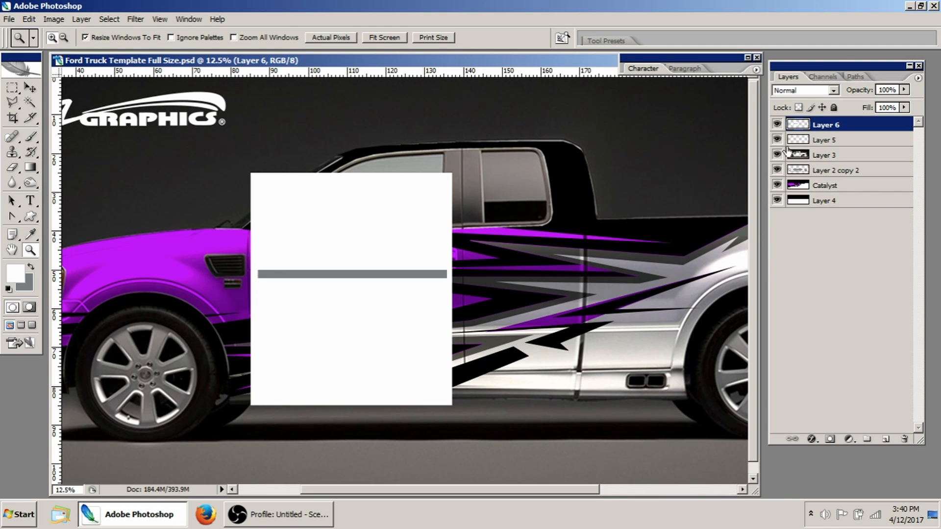
drag(548, 252, 506, 253)
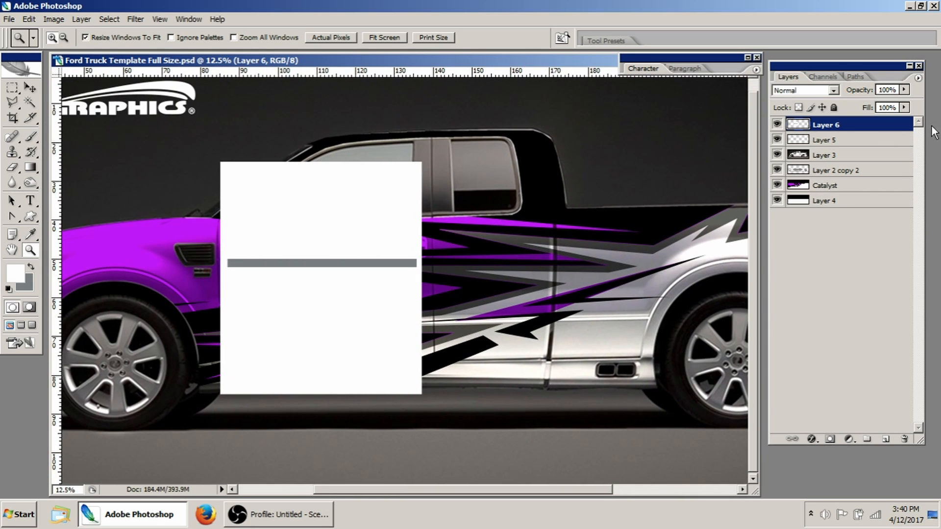
drag(857, 93, 816, 94)
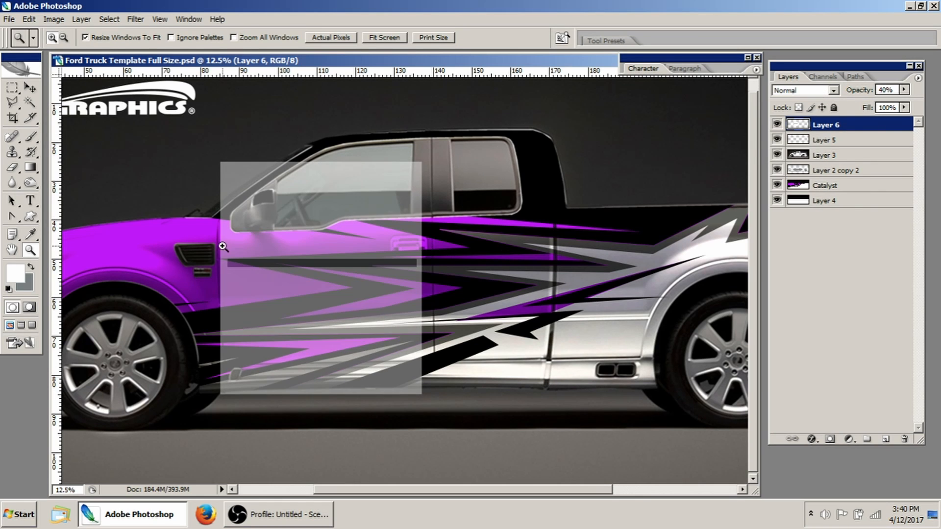
- Nudge the translucent sheet slightly toward the rear of the truck to line it up with the front door
click(30, 87)
mouse_move(356, 285)
mouse_down()
mouse_move(457, 287)
mouse_move(362, 285)
mouse_up()
drag(364, 286, 356, 286)
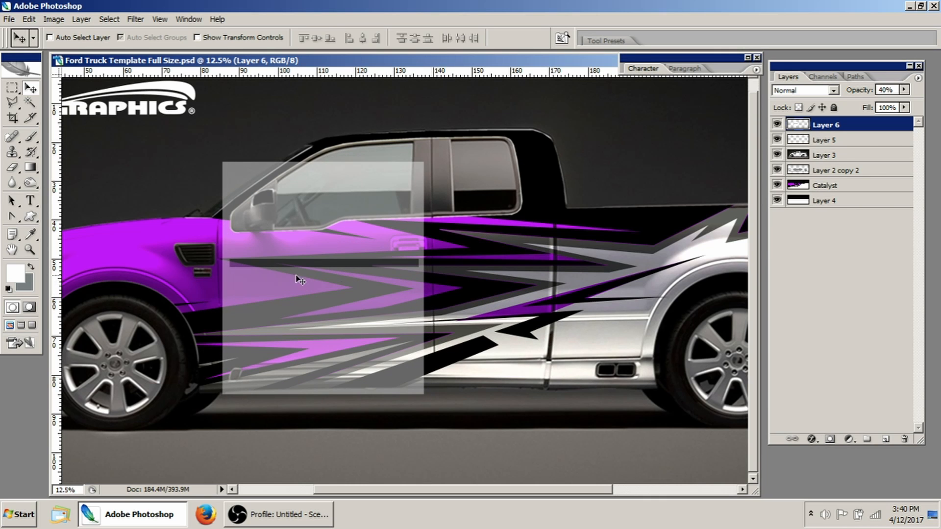
drag(284, 270, 287, 270)
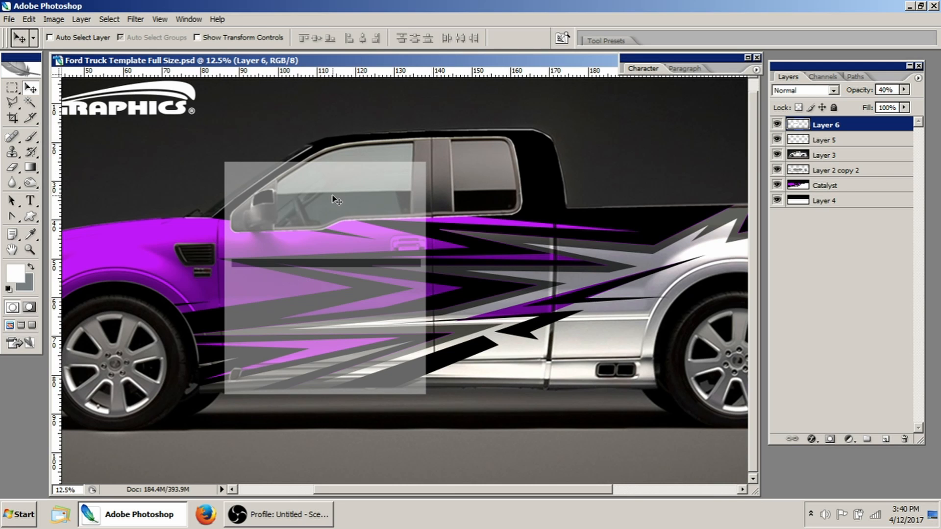
- Rotate the translucent sheet 90° and lower it to cover the front door down to its bottom edge
click(257, 39)
click(354, 153)
drag(356, 146, 445, 305)
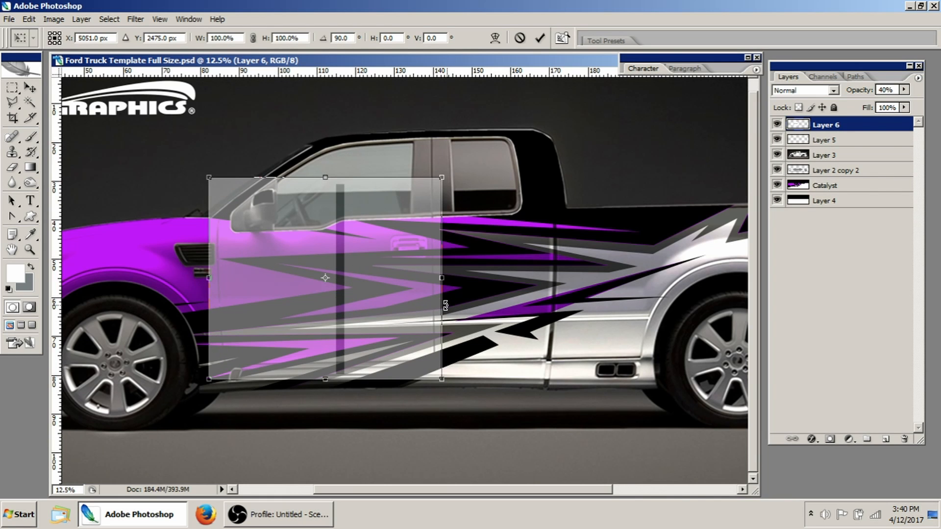
drag(356, 281, 355, 297)
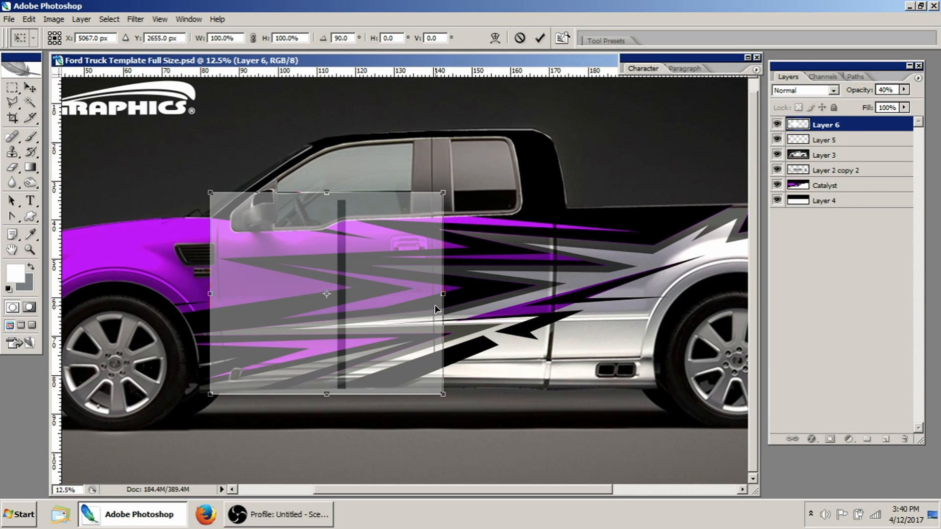
- Try stretching the translucent sheet lengthwise to about 449% so it spans the truck from beyond the front bumper to beyond the tailgate
drag(443, 298, 557, 304)
key(ctrl+minus)
key(ctrl+minus)
key(ctrl+minus)
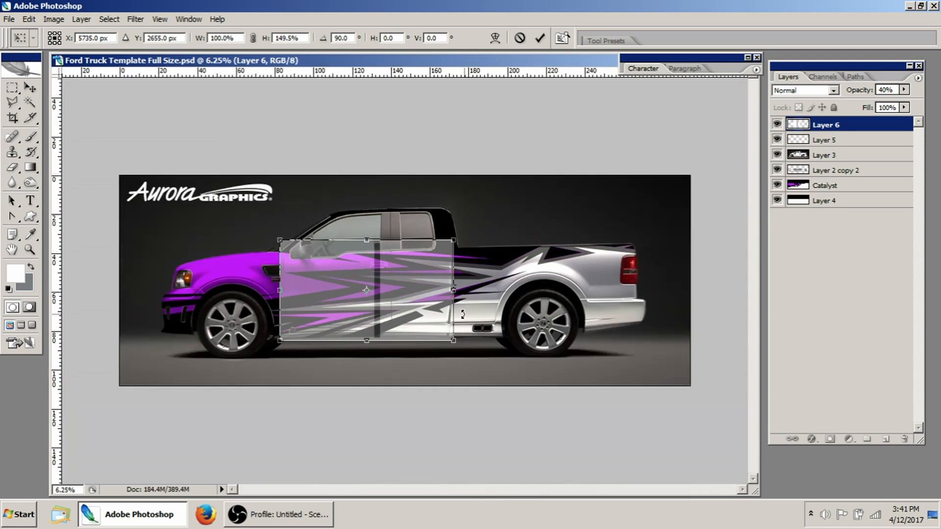
drag(303, 289, 192, 289)
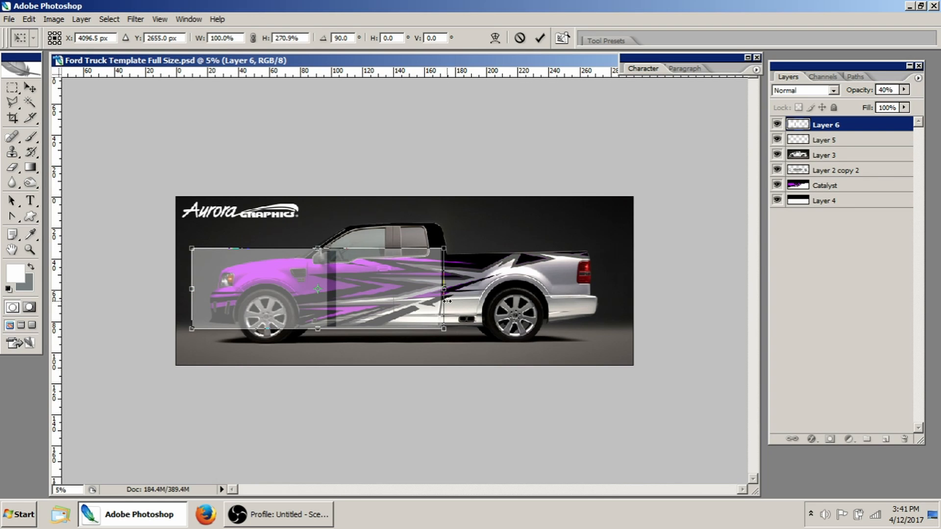
drag(442, 295, 610, 278)
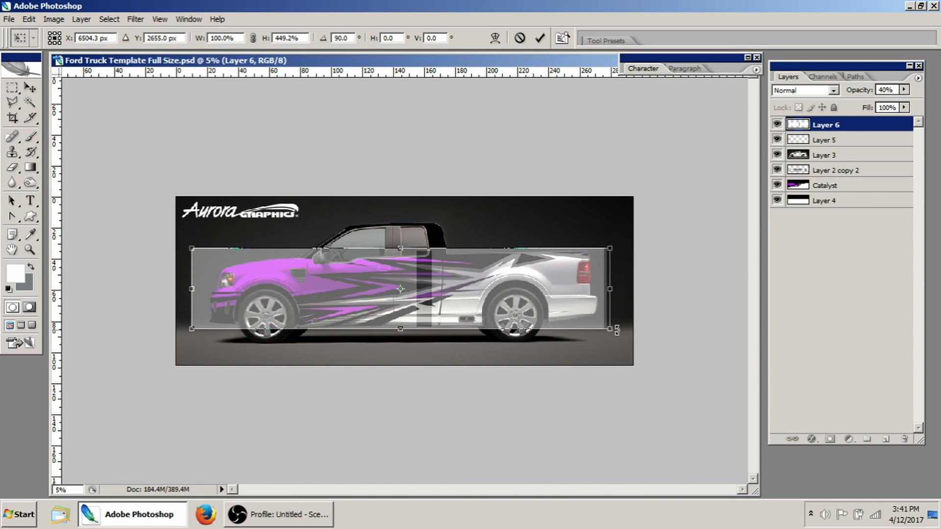
- Shorten the sheet lengthwise to about 112.7% so it covers the front door with some overlap at both ends, and apply the transform
drag(614, 289, 403, 302)
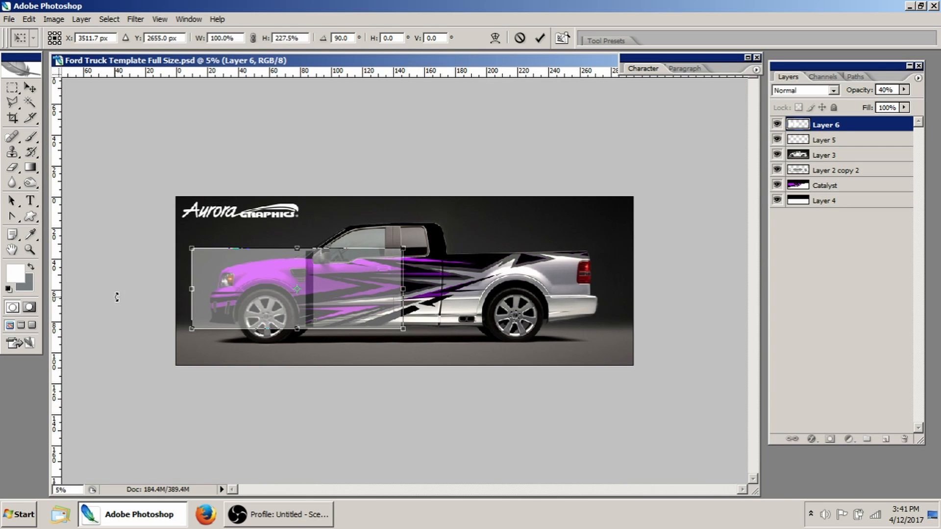
drag(197, 289, 293, 284)
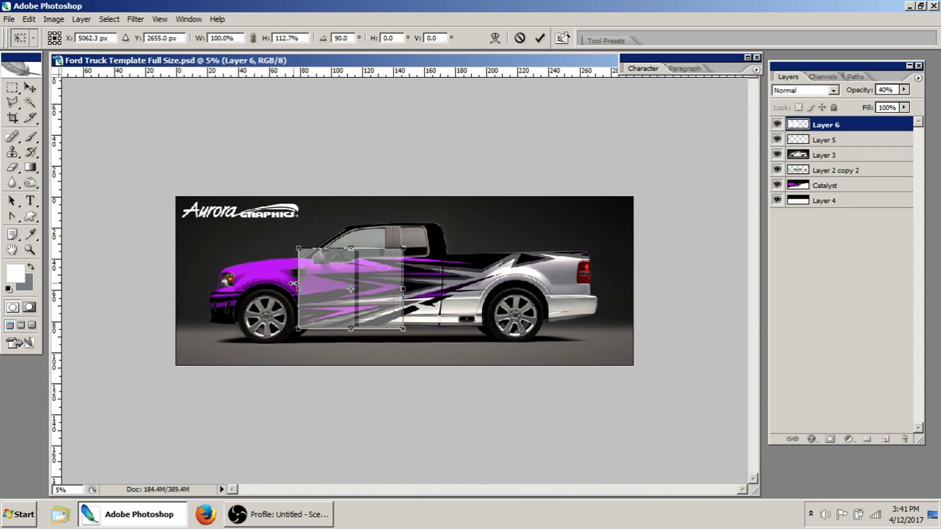
key(ctrl+plus)
key(ctrl+plus)
key(ctrl+plus)
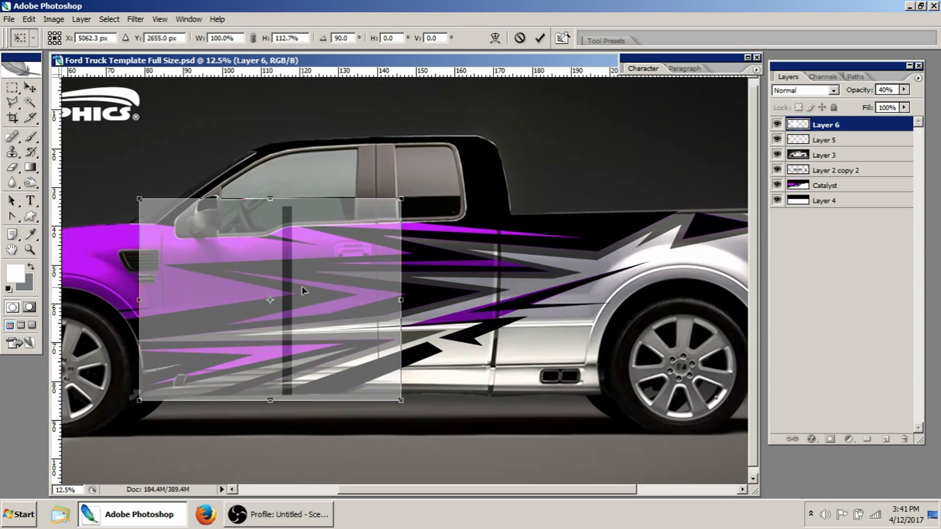
drag(302, 291, 372, 284)
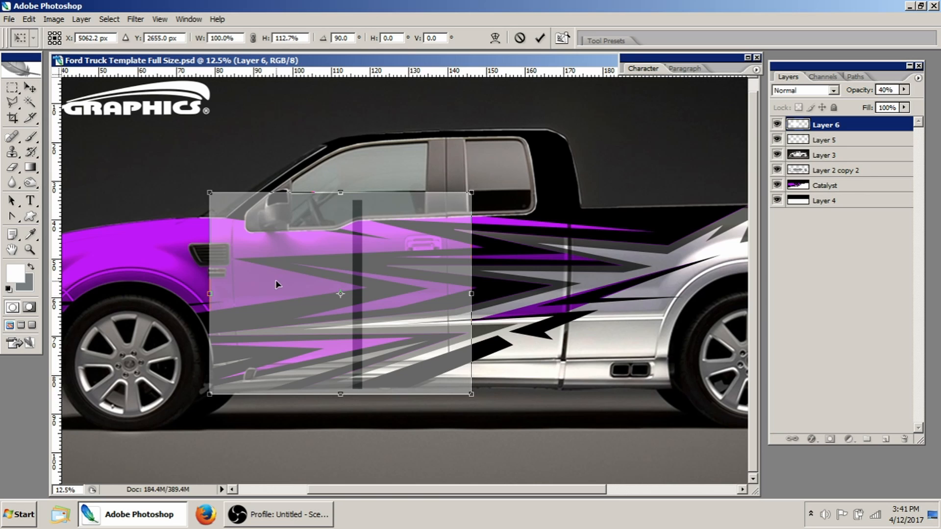
click(540, 37)
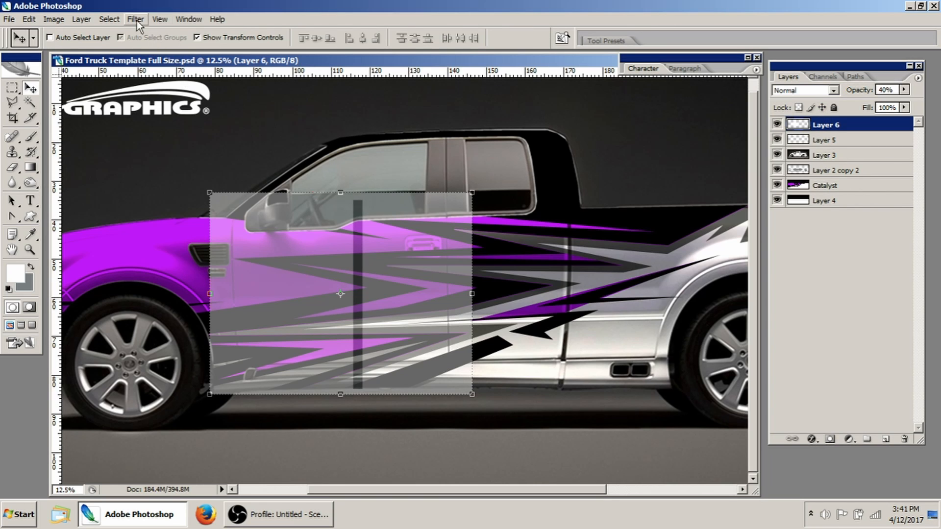
- Load Layer 6's transparency as a new selection
click(109, 19)
click(136, 224)
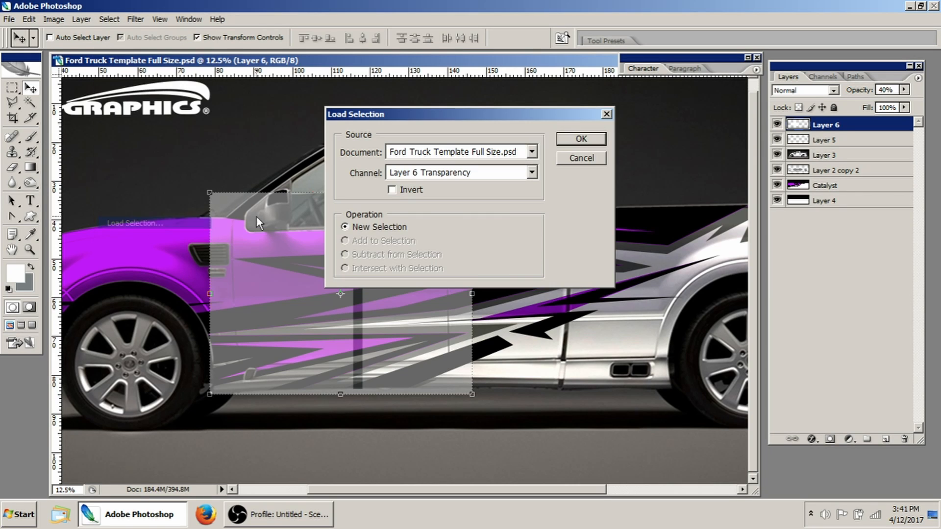
click(581, 139)
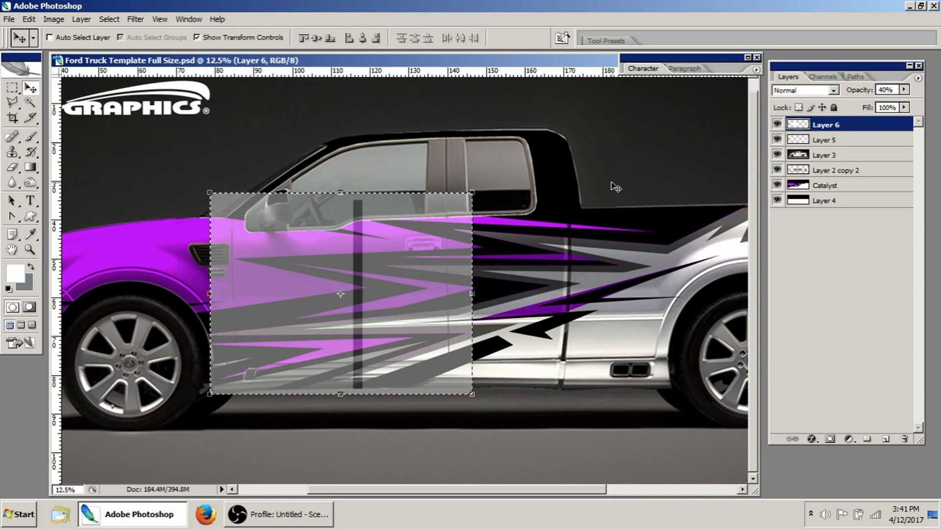
- Hide Layer 3, Layer 2 copy 2 and Layer 6, and copy the selected artwork merged from the remaining visible layers
click(778, 155)
click(778, 170)
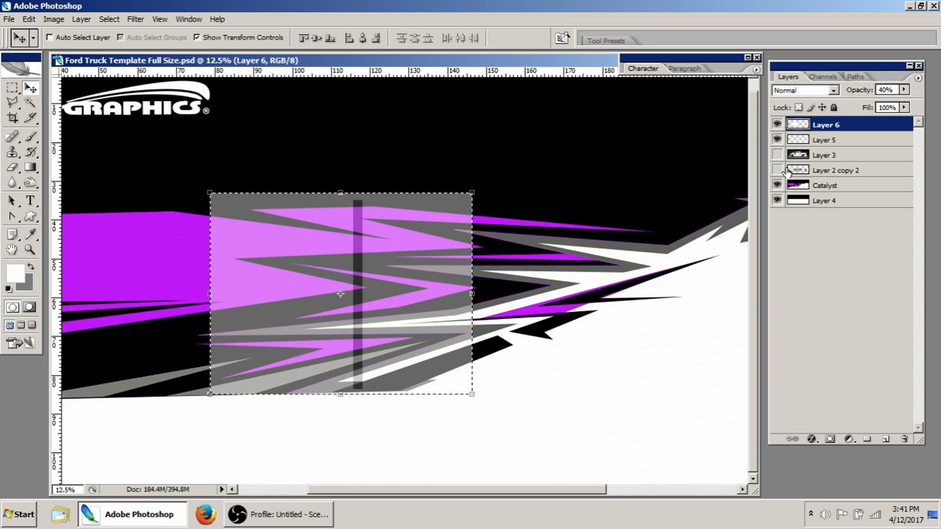
click(778, 125)
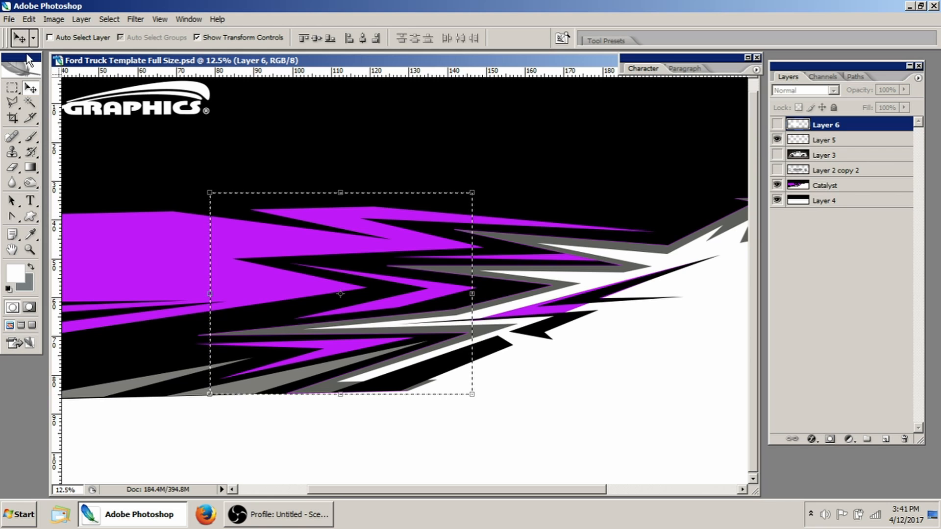
click(29, 19)
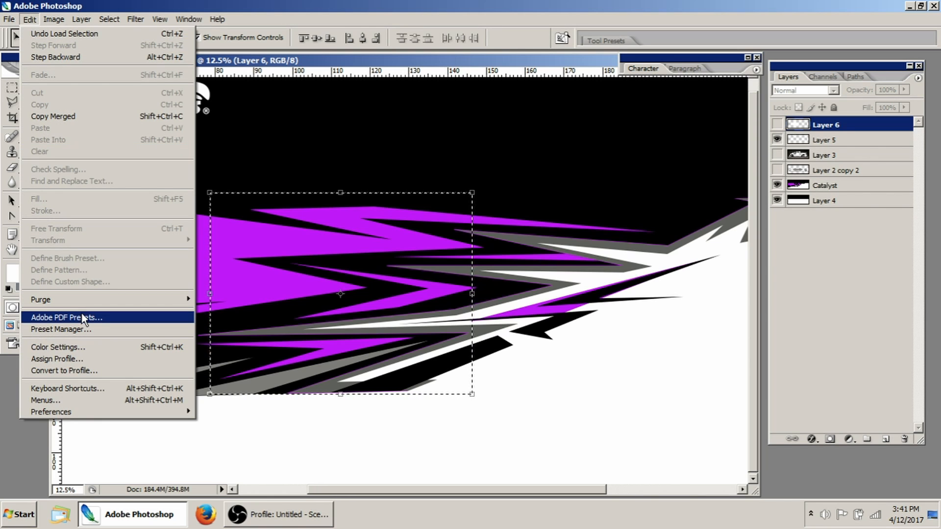
click(74, 116)
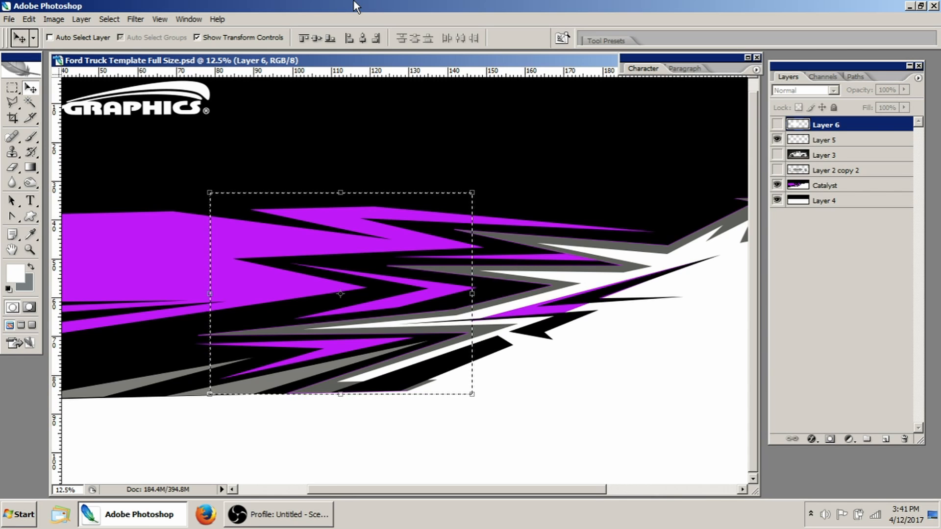
- Create a new document at the clipboard's size and paste the copied door artwork into it
click(10, 19)
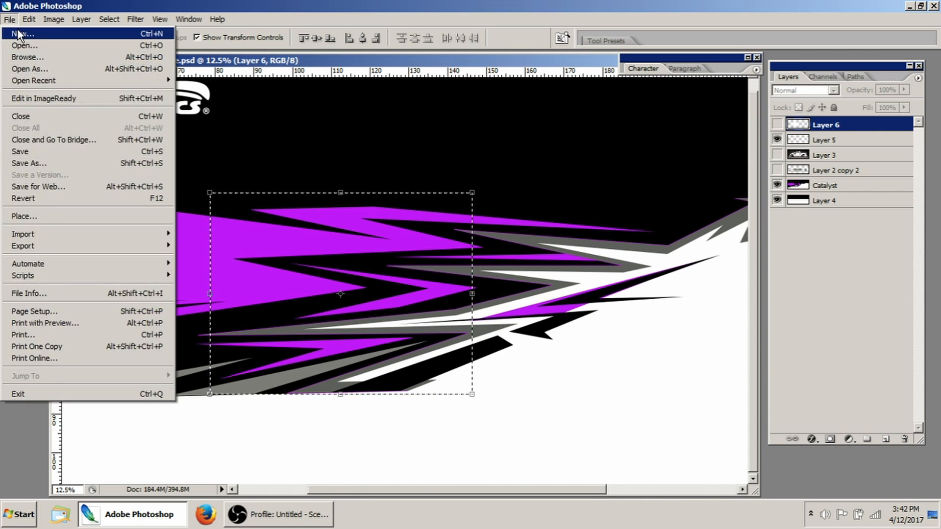
click(22, 33)
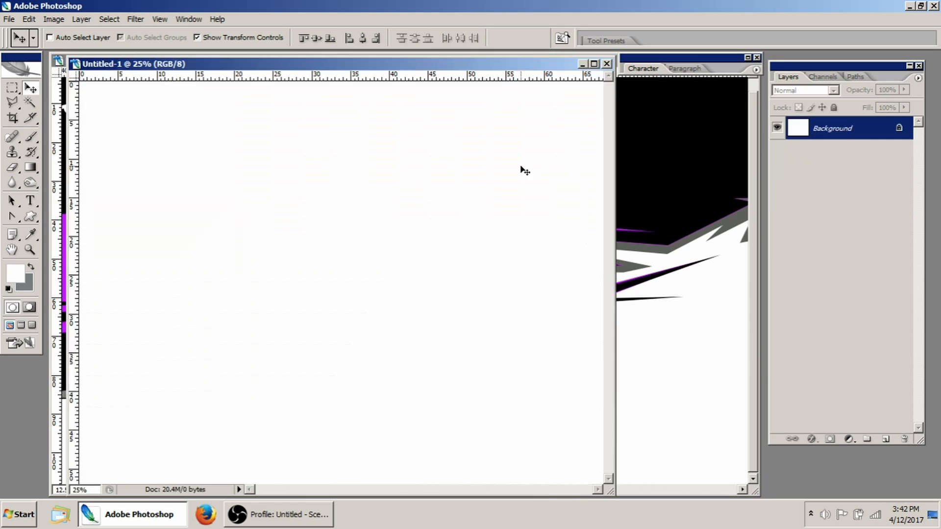
click(520, 165)
key(ctrl+v)
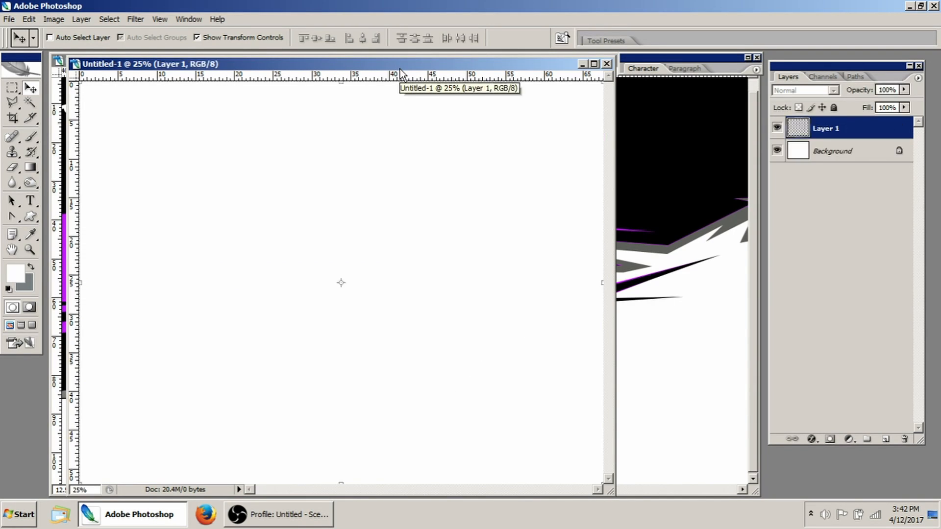
- Check the new document's width, height and resolution in Image Size, and leave without changing them
click(57, 19)
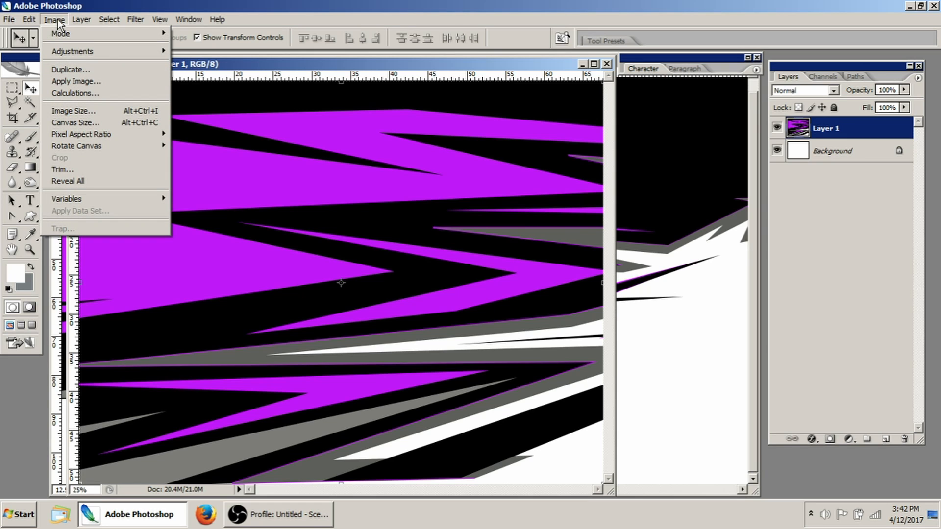
click(76, 110)
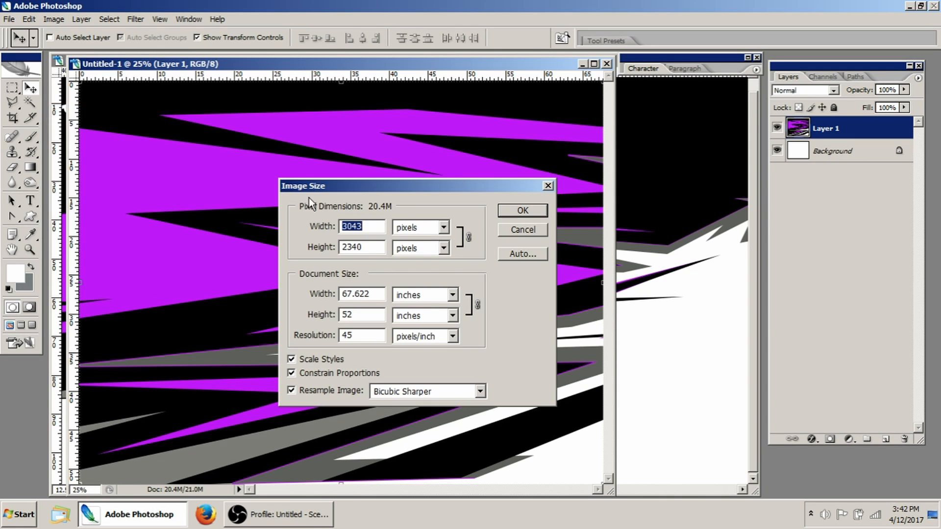
double_click(359, 317)
double_click(379, 294)
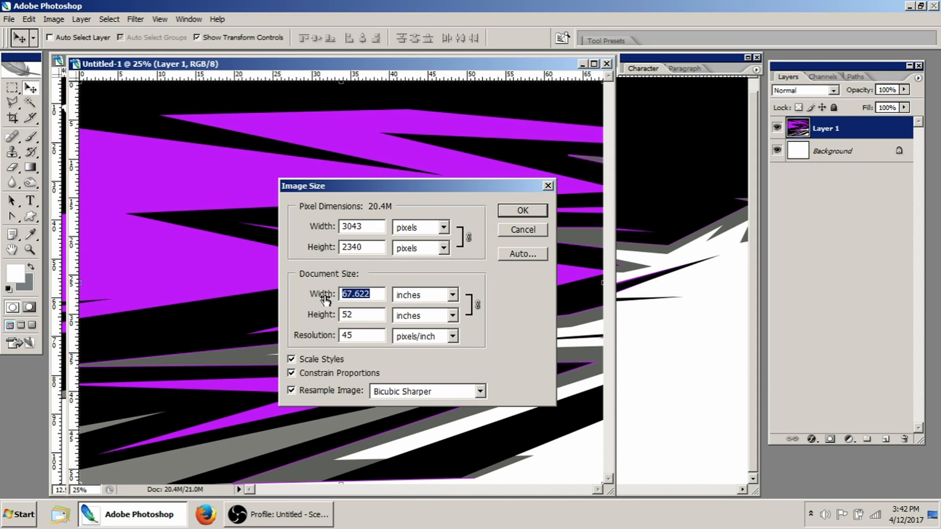
click(525, 229)
- Add a small white "Drivers Door" text label in the upper-left corner of the panel artwork
drag(489, 61, 548, 56)
click(30, 201)
click(143, 110)
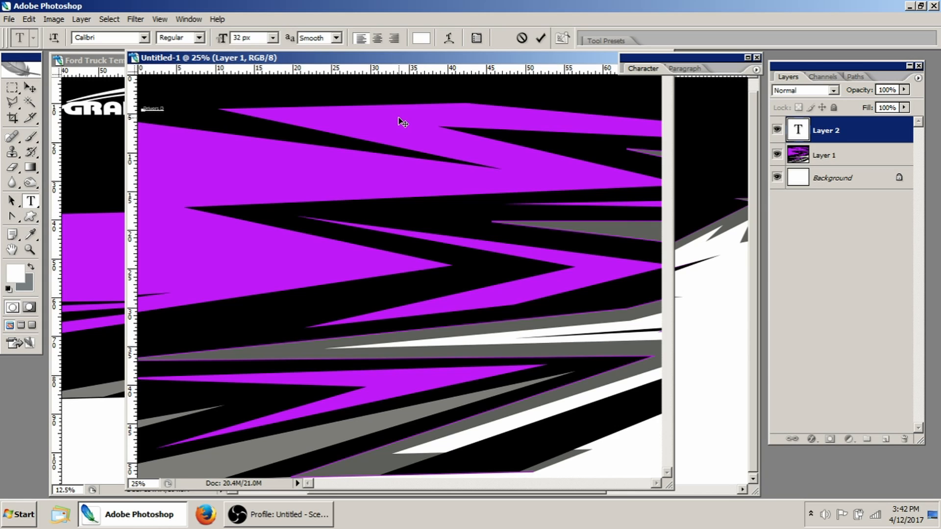
key(ctrl+Return)
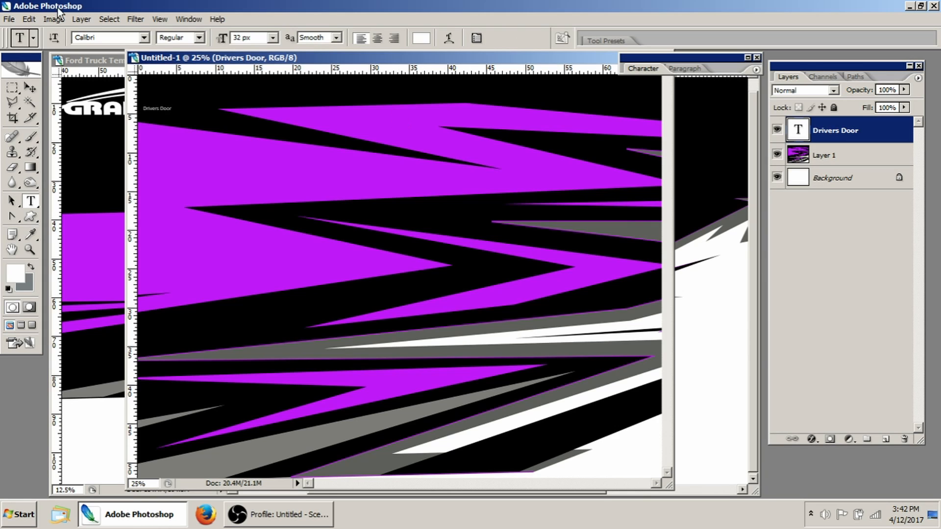
- Rotate the Drivers Door label to run vertically, move it against the panel's upper-left edge, and turn off the transform controls
click(30, 88)
drag(176, 103, 152, 88)
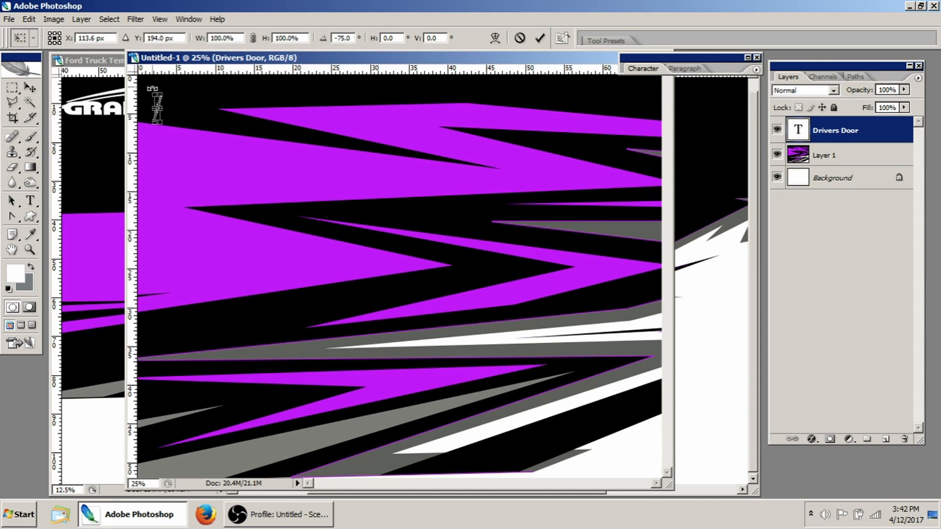
click(539, 38)
drag(245, 199, 241, 188)
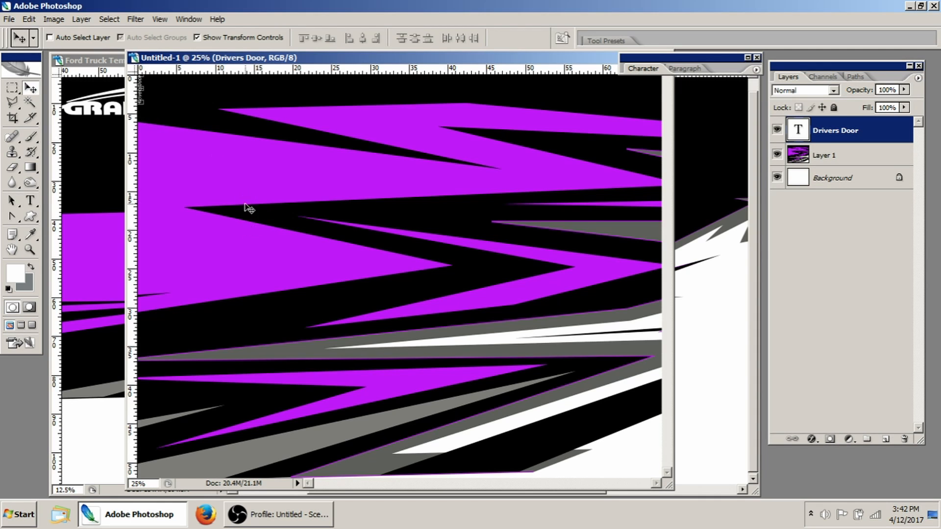
drag(603, 58, 588, 57)
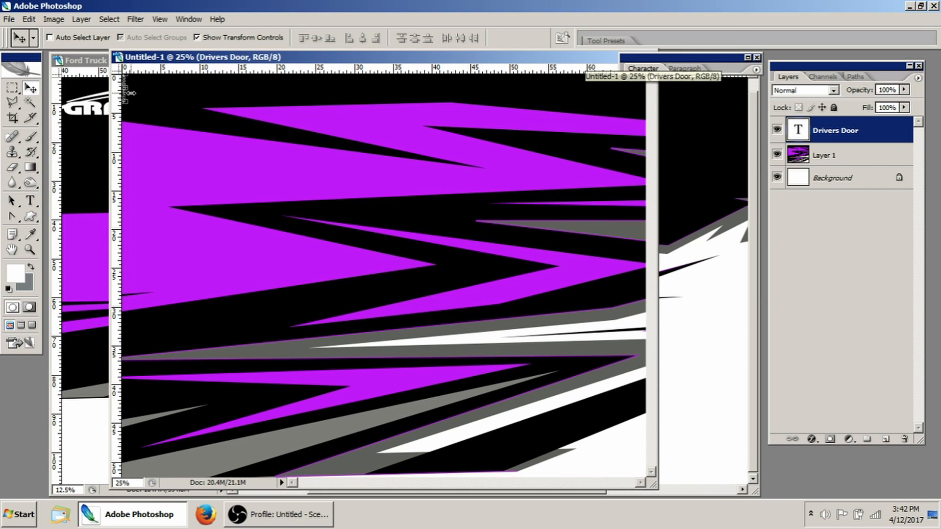
click(239, 37)
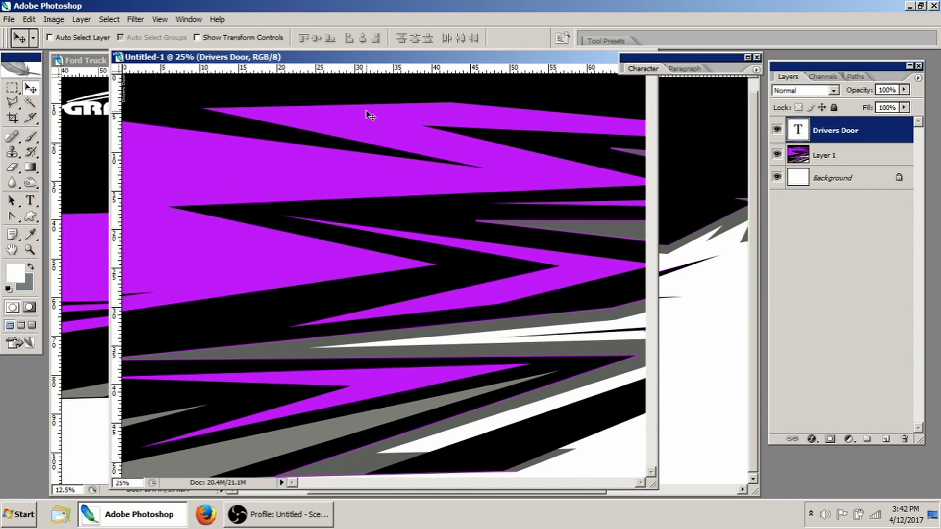
- Set up saving the panel to the Desktop as a JPEG named Driver Door, and cancel the save
click(9, 19)
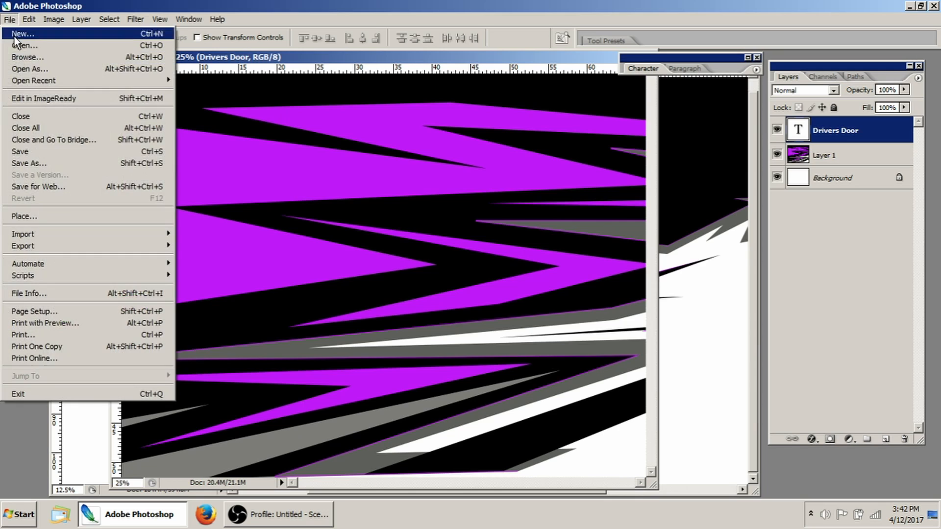
click(35, 149)
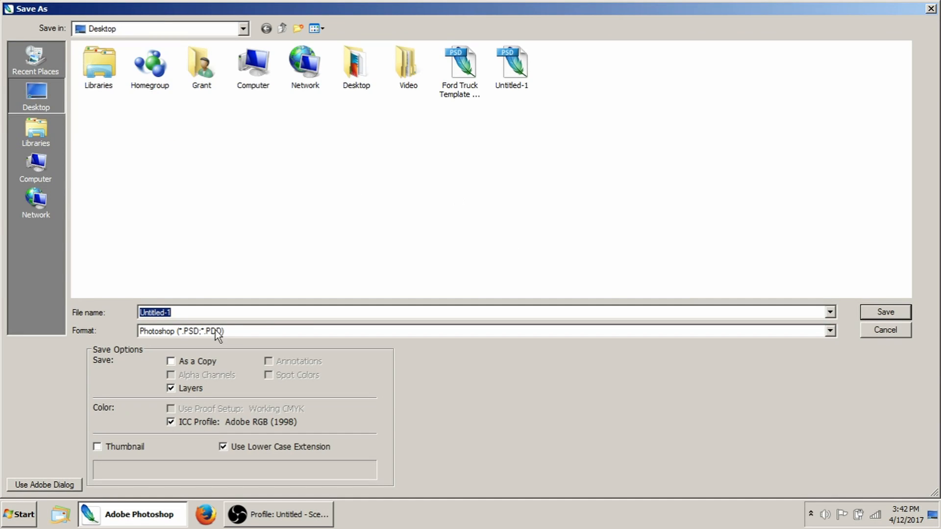
text(Driver Door)
click(227, 336)
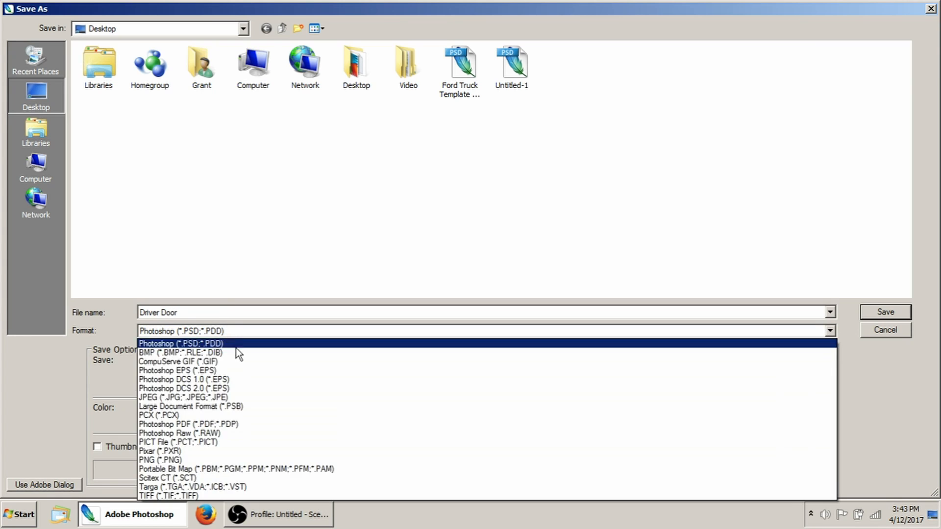
click(245, 395)
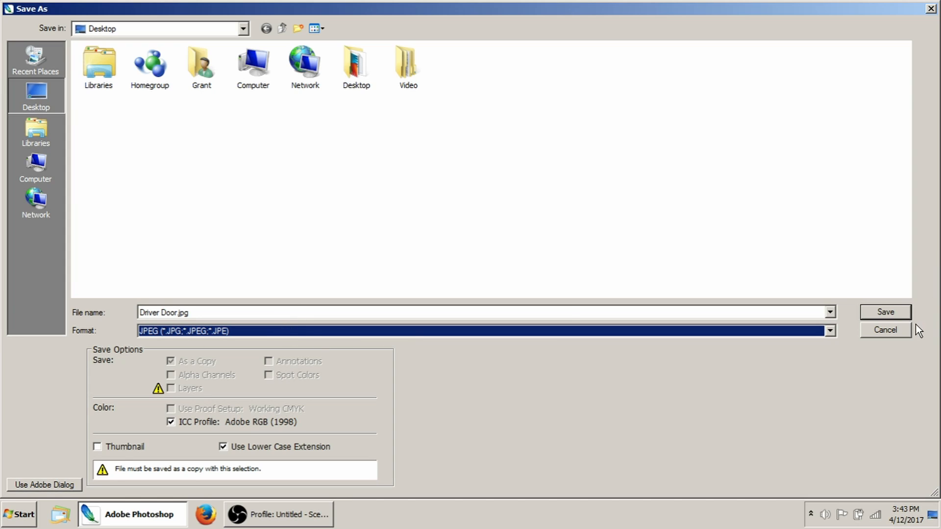
click(874, 331)
- Close the driver door panel document without saving it
drag(578, 73, 440, 96)
click(509, 95)
click(515, 198)
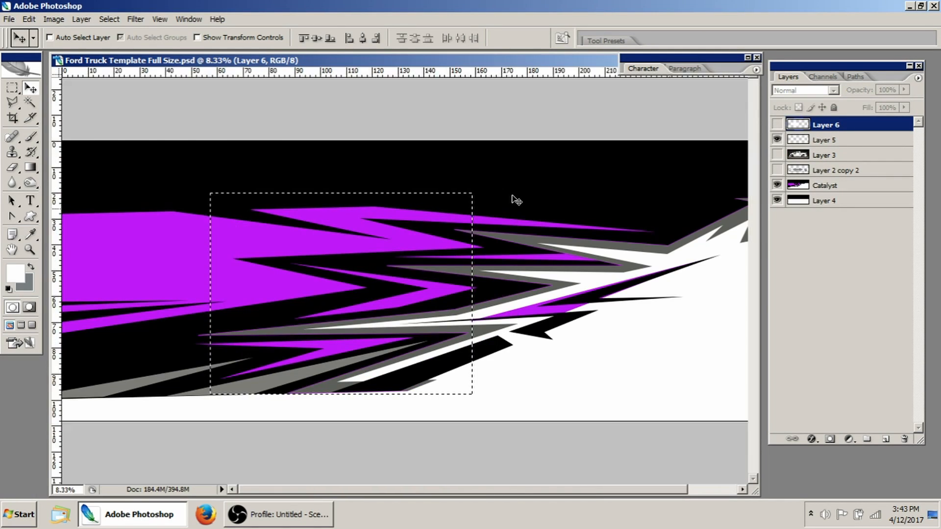
- Show Layer 3 and Layer 2 copy 2 again in the truck template and clear the door selection
key(ctrl+minus)
key(ctrl+minus)
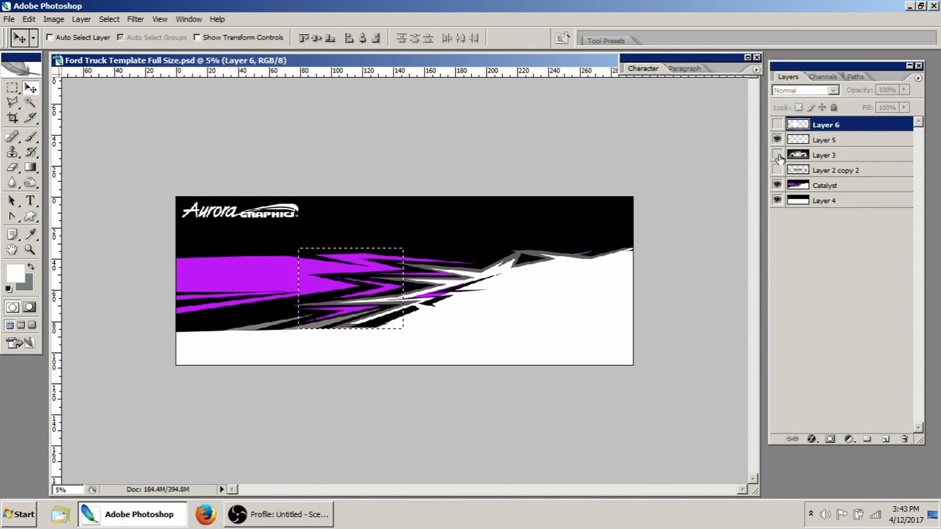
drag(779, 158, 777, 171)
key(4)
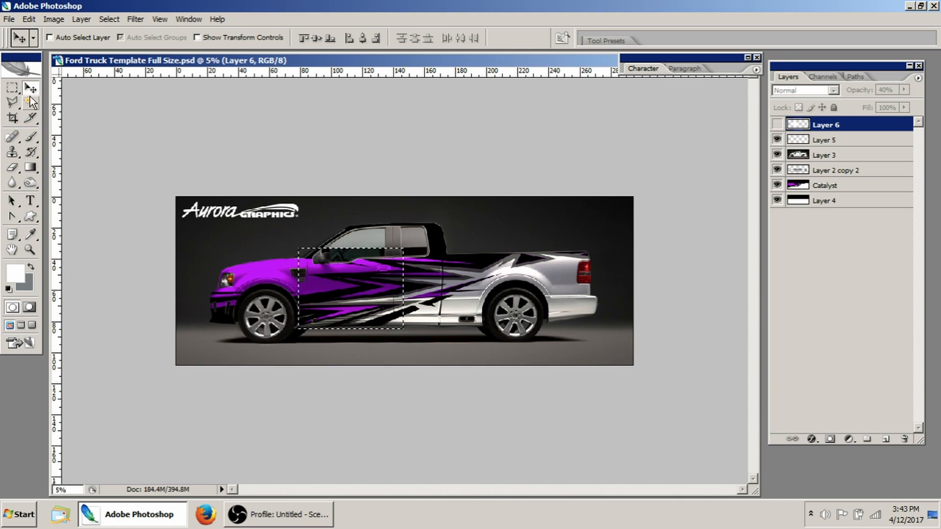
key(m)
click(110, 19)
click(122, 46)
- Show Layer 6 again and move the translucent sheet forward over the front fender and wheel
click(777, 125)
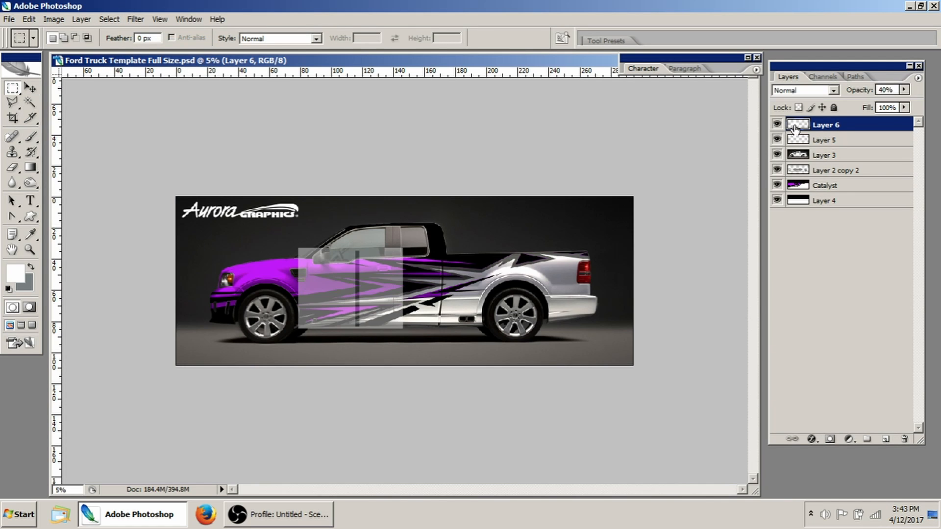
click(30, 88)
drag(374, 289, 284, 294)
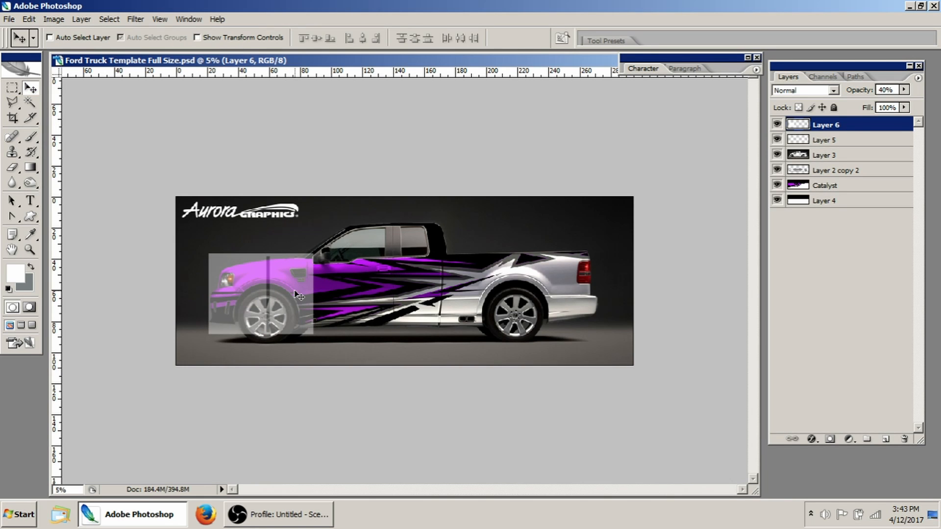
- Shift the translucent sheet slightly rearward over the front fender so it extends farther past the front edge of the door
key(z)
click(285, 299)
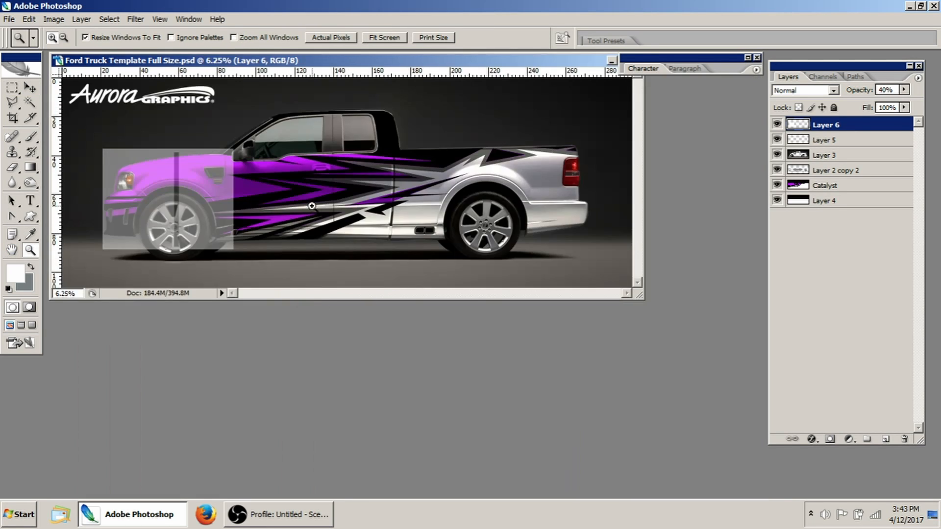
click(203, 193)
click(437, 368)
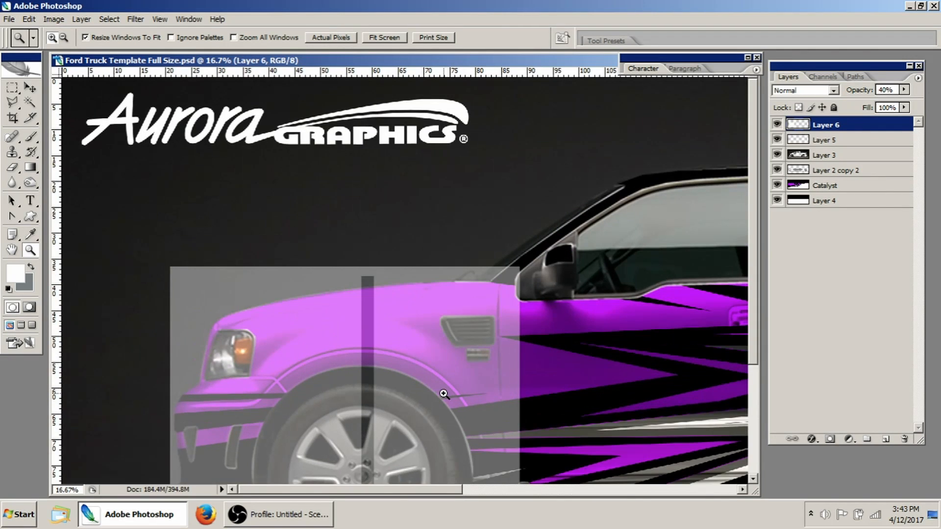
drag(445, 392, 387, 287)
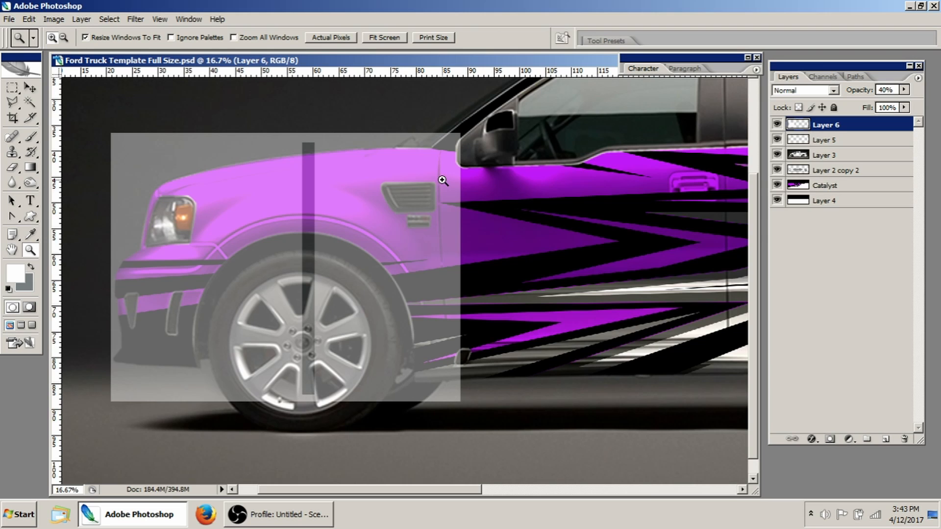
key(v)
drag(325, 234, 334, 230)
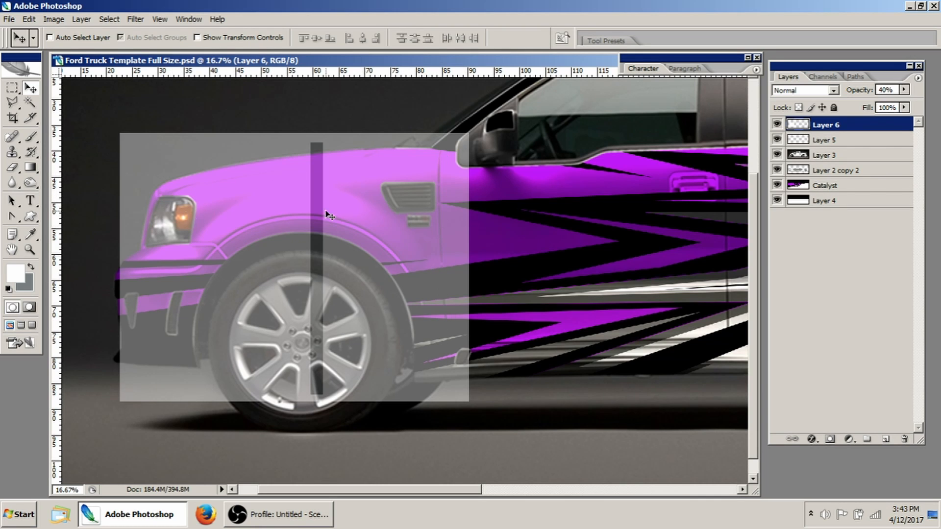
- Load the translucent sheet's outline as a selection and hide Layer 3, Layer 2 copy 2 and Layer 6
ctrl+click(799, 129)
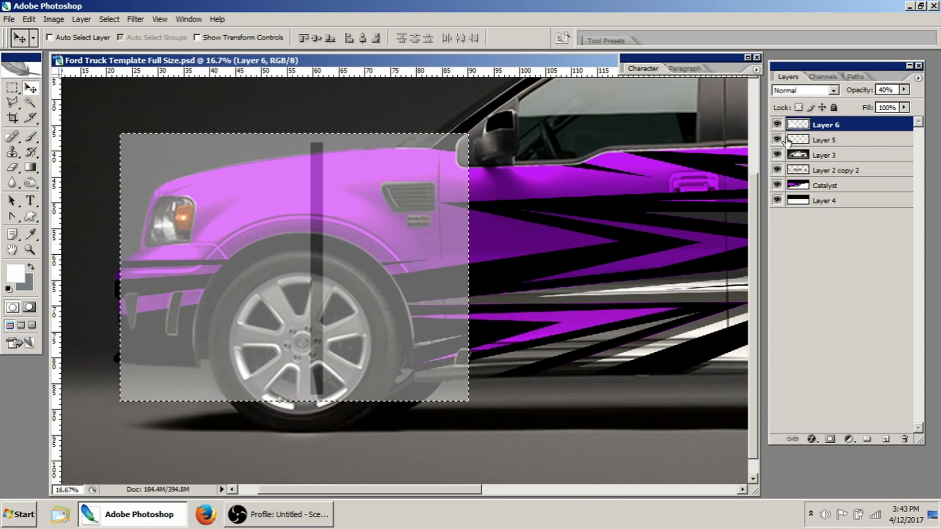
click(777, 155)
click(777, 170)
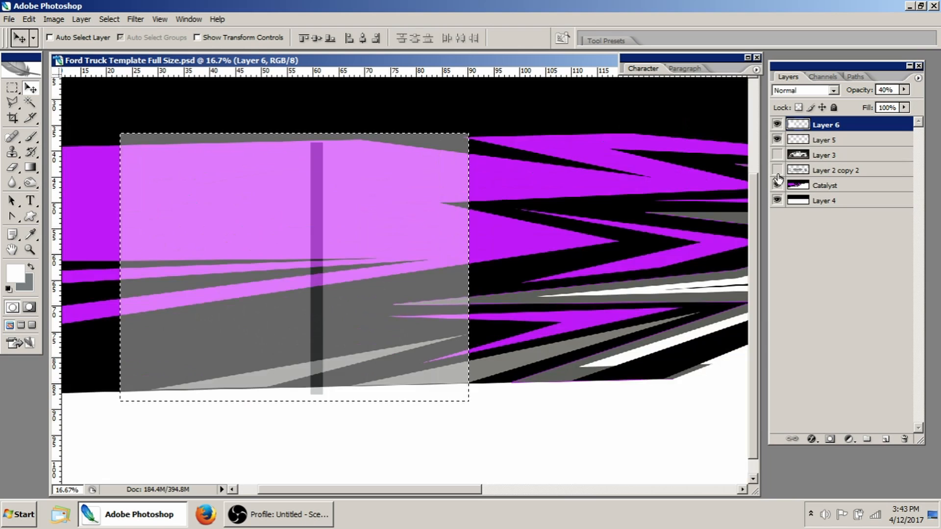
click(777, 124)
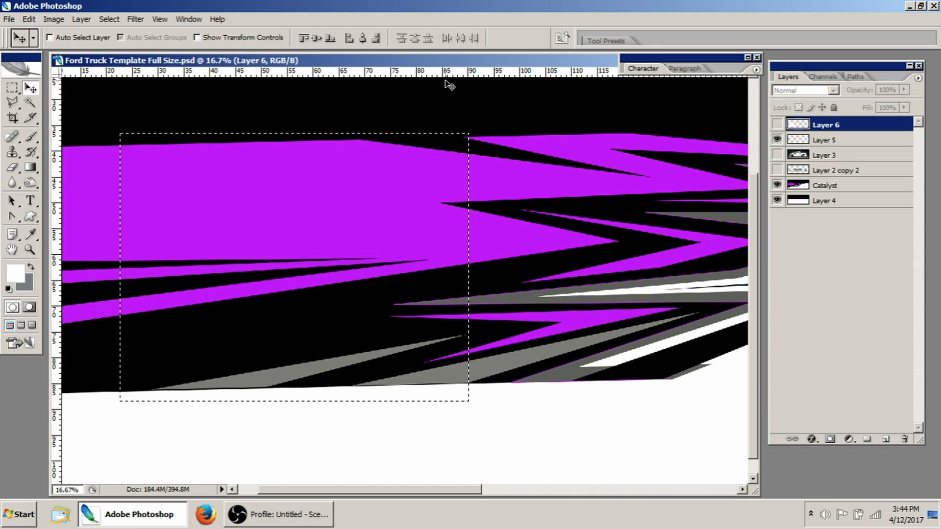
- Copy the merged front fender graphics within the selection and paste them into a new document of the clipboard's size
key(ctrl+n)
key(Return)
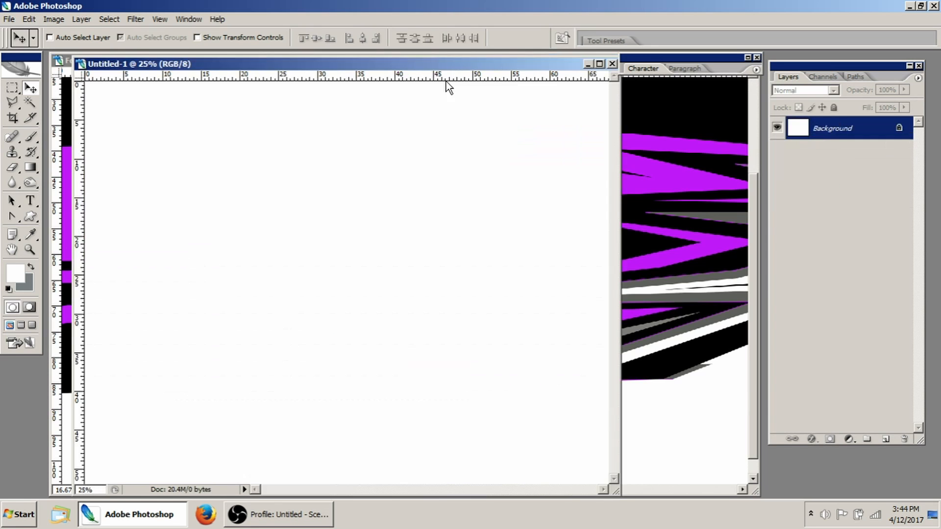
key(ctrl+v)
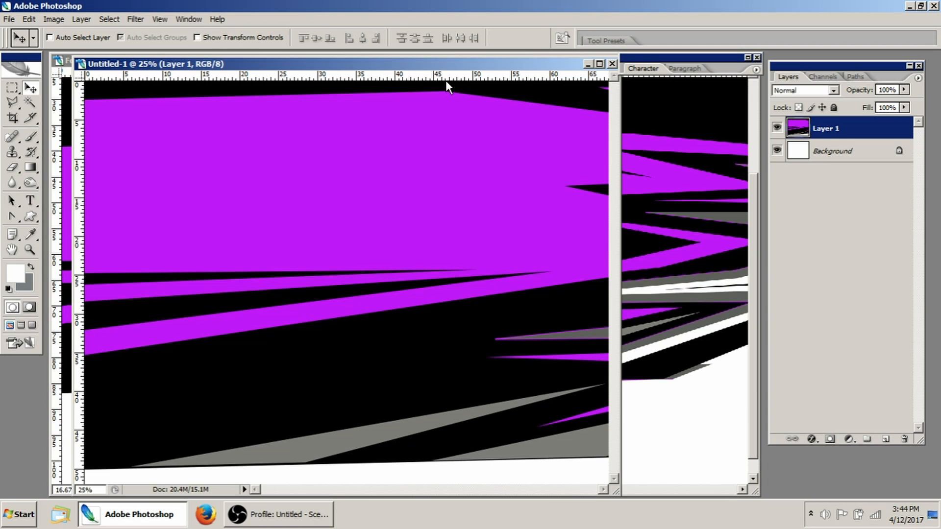
- Start saving the front fender panel document and cancel the save
click(21, 18)
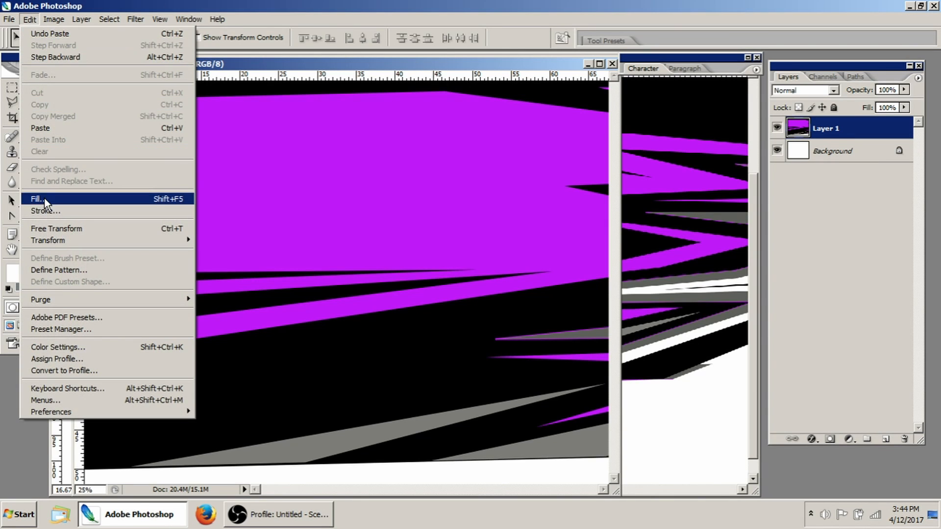
click(9, 19)
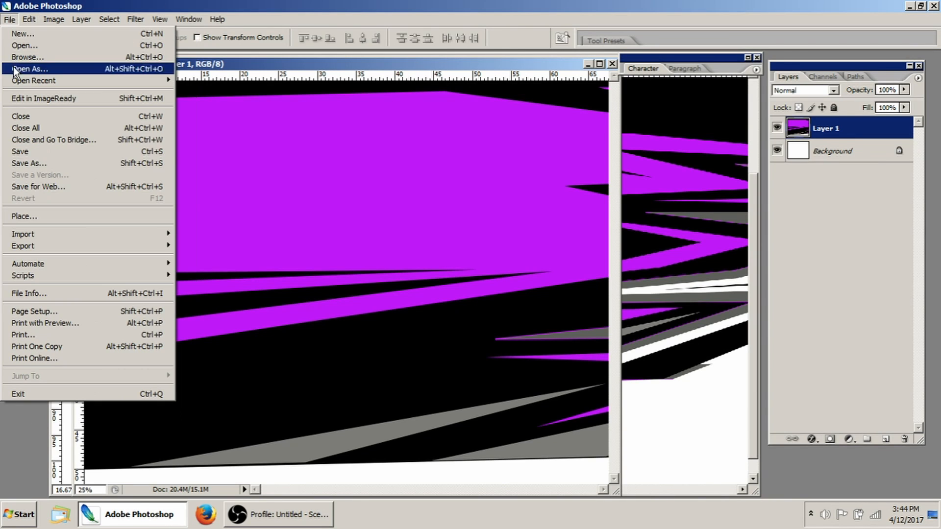
click(36, 152)
click(883, 327)
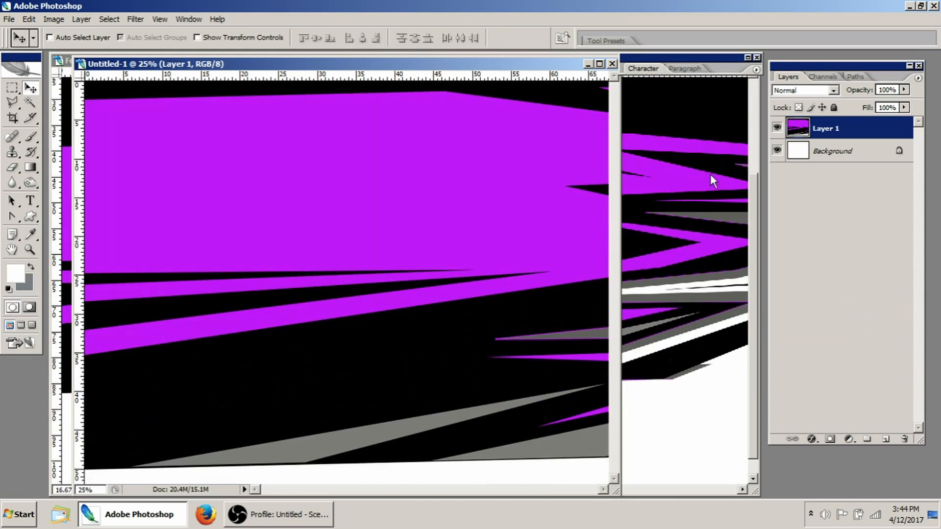
- Close the front fender panel document without saving it
drag(558, 67, 546, 84)
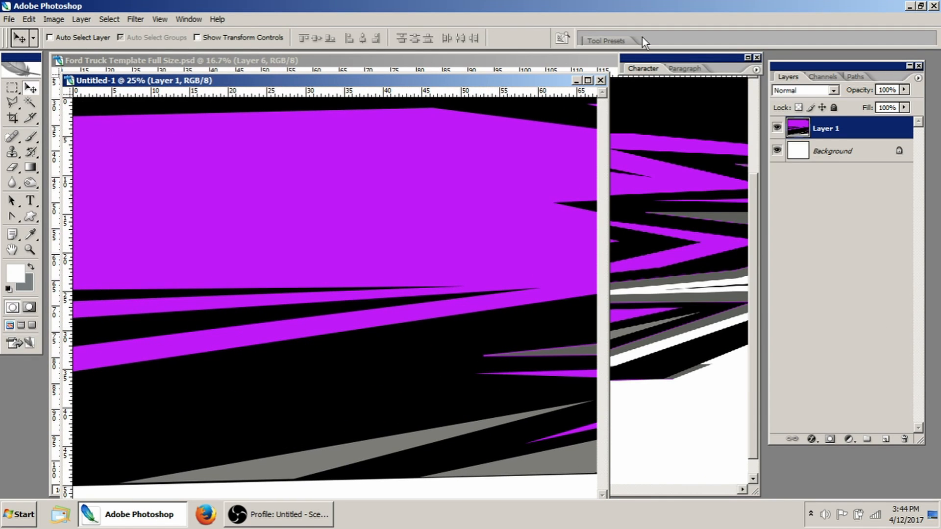
click(601, 80)
click(507, 194)
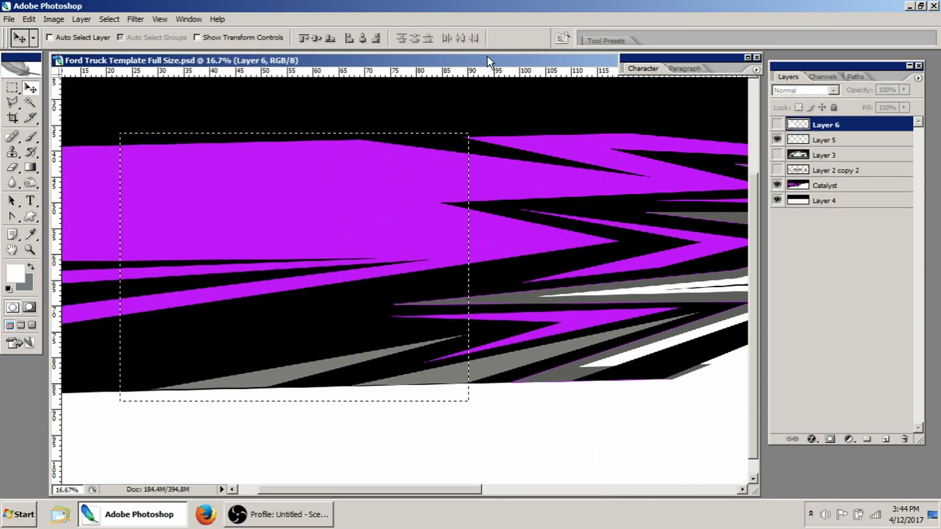
- Show Layer 2 copy 2, Layer 3 and Layer 6 again in the truck template and clear the fender selection
drag(487, 59, 450, 59)
key(ctrl+minus)
key(ctrl+minus)
key(ctrl+minus)
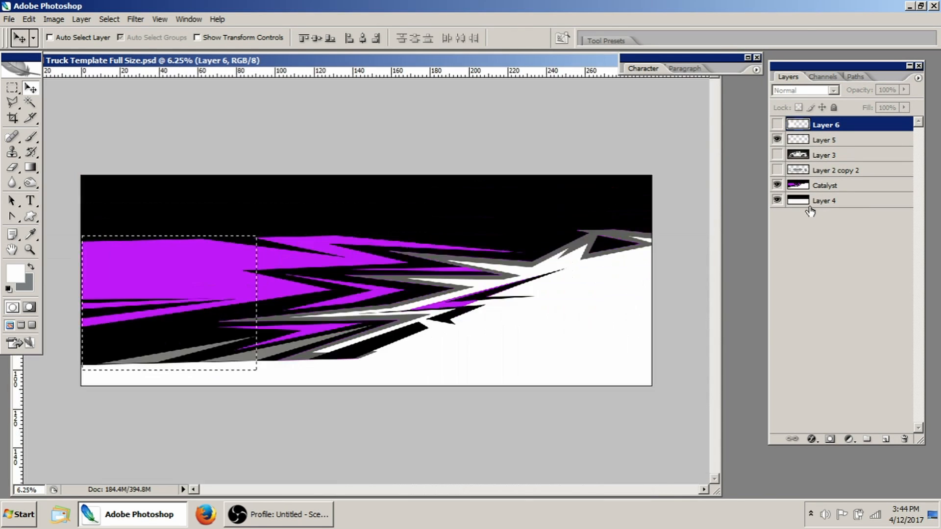
click(777, 170)
click(776, 154)
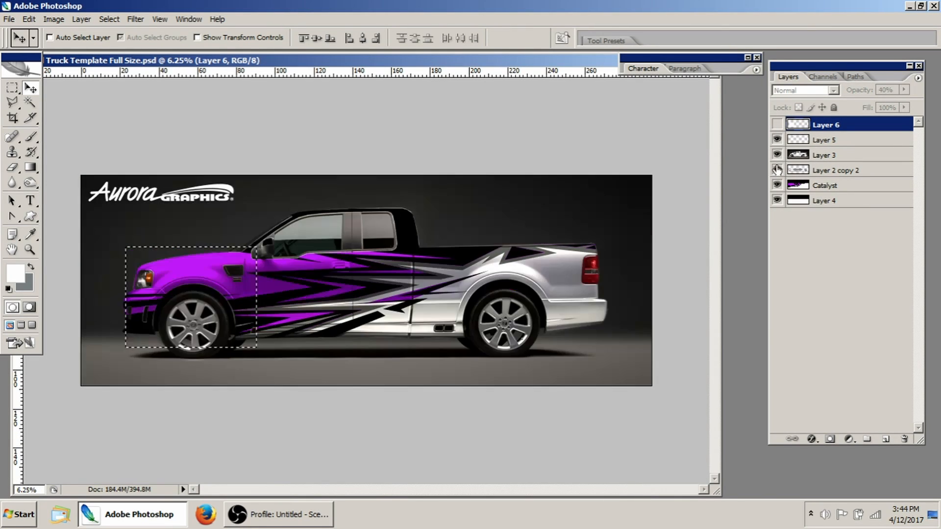
click(776, 124)
key(ctrl+d)
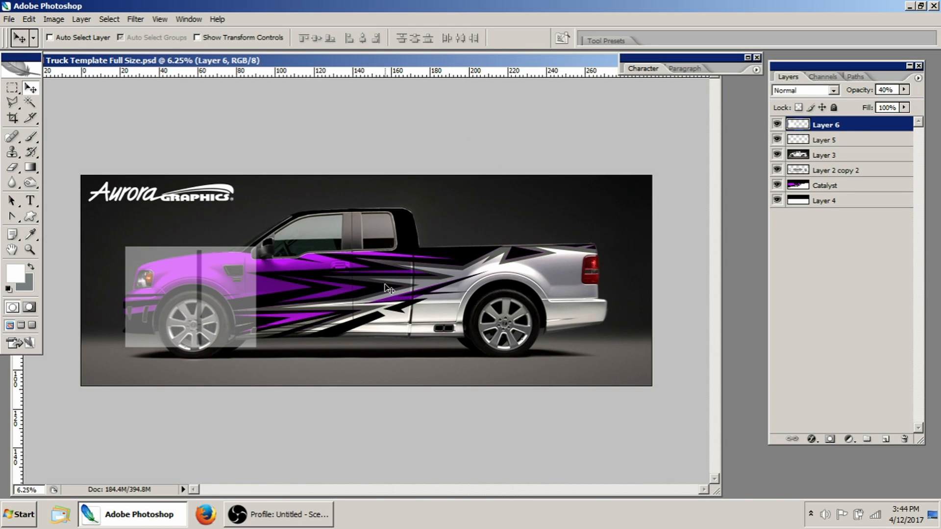
- Move the translucent sheet over the truck bed and widen it to 163.6% so it reaches past the rear bumper
drag(225, 275, 500, 275)
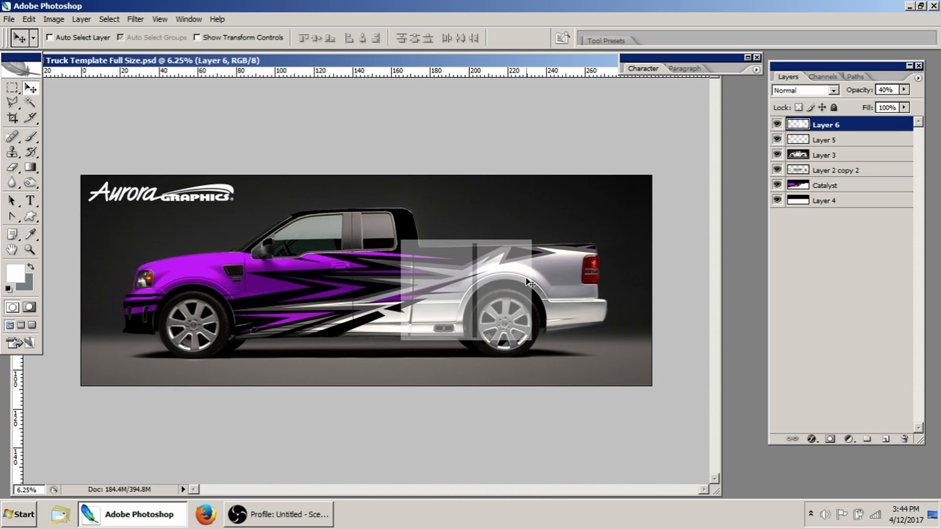
key(ctrl+t)
drag(532, 280, 608, 280)
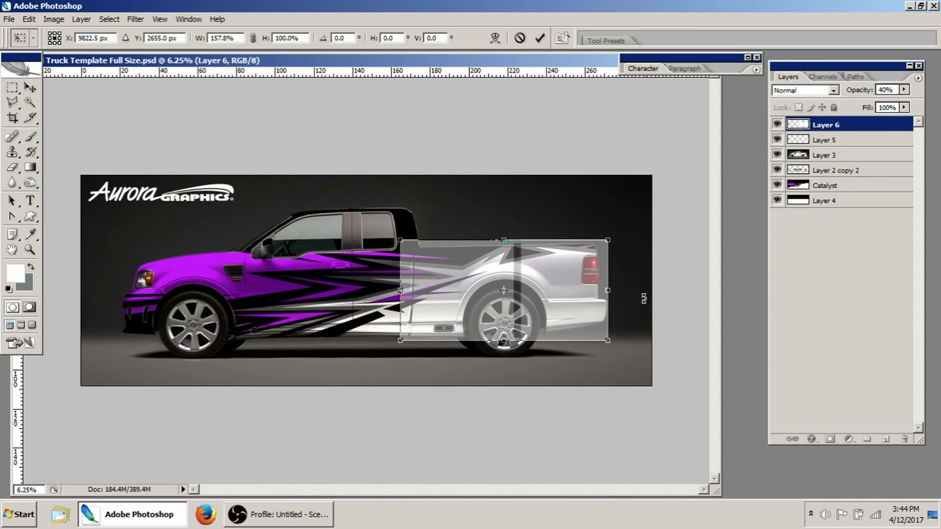
drag(607, 289, 612, 288)
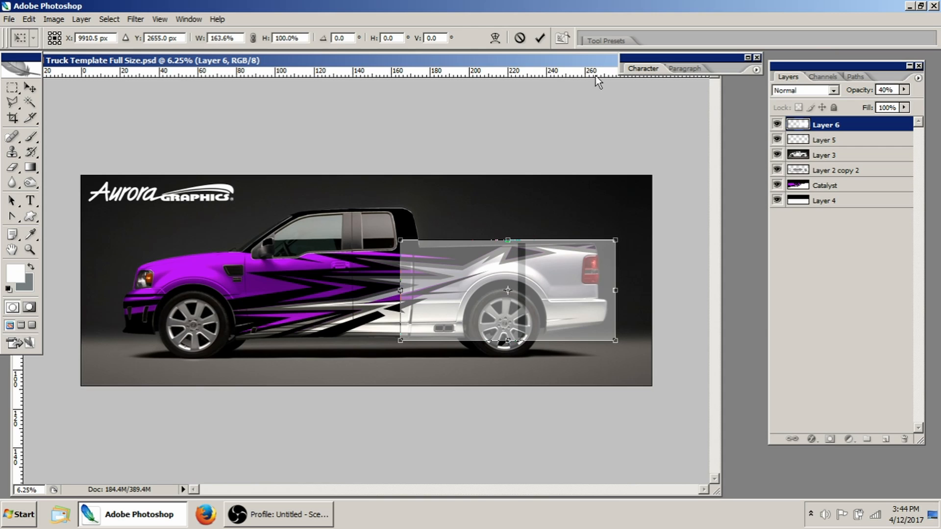
click(541, 38)
- Select the widened sheet's outline over the truck bed and hide Layer 6, Layer 3 and Layer 2 copy 2
ctrl+click(797, 124)
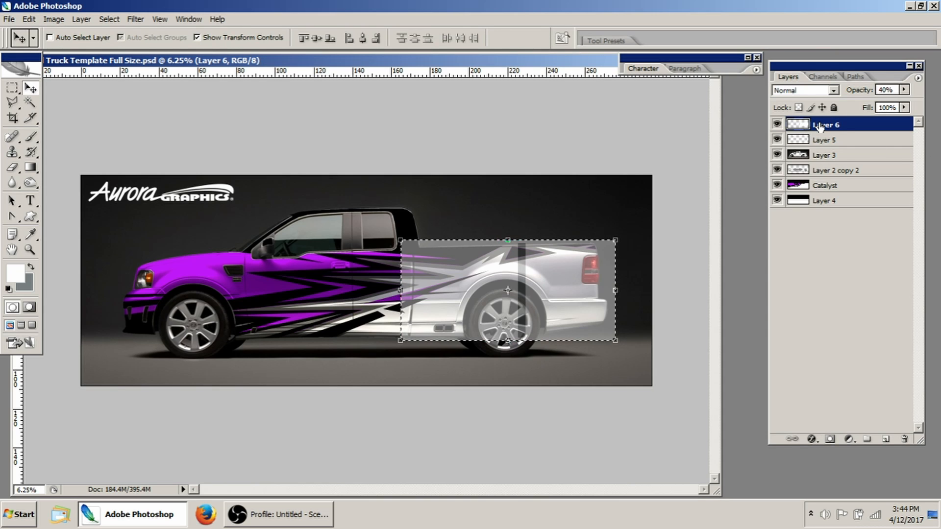
click(777, 124)
click(776, 155)
click(777, 170)
- Copy the merged truck bed graphics within the selection and paste them into a new document
key(ctrl+shift+c)
key(ctrl+n)
key(Return)
key(ctrl+v)
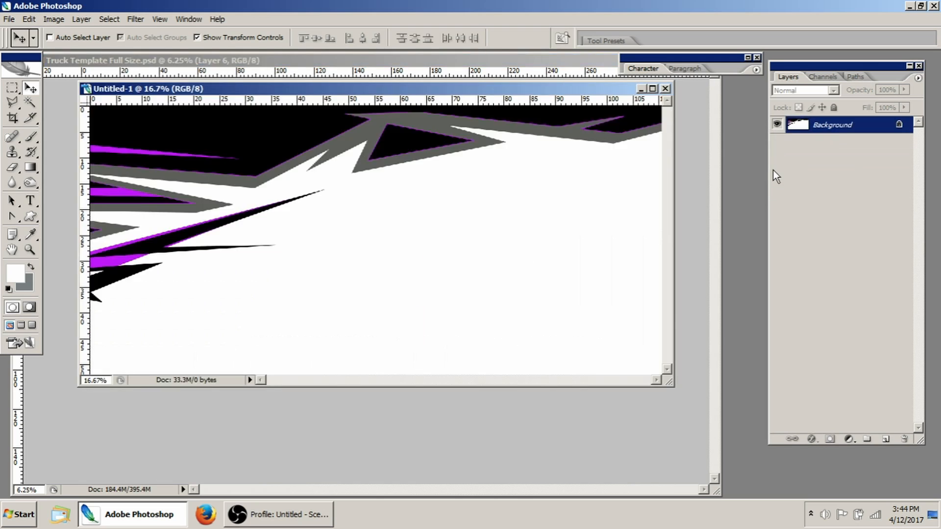
- Start saving the truck bed panel, cancel the save, and close its document without saving
key(ctrl+s)
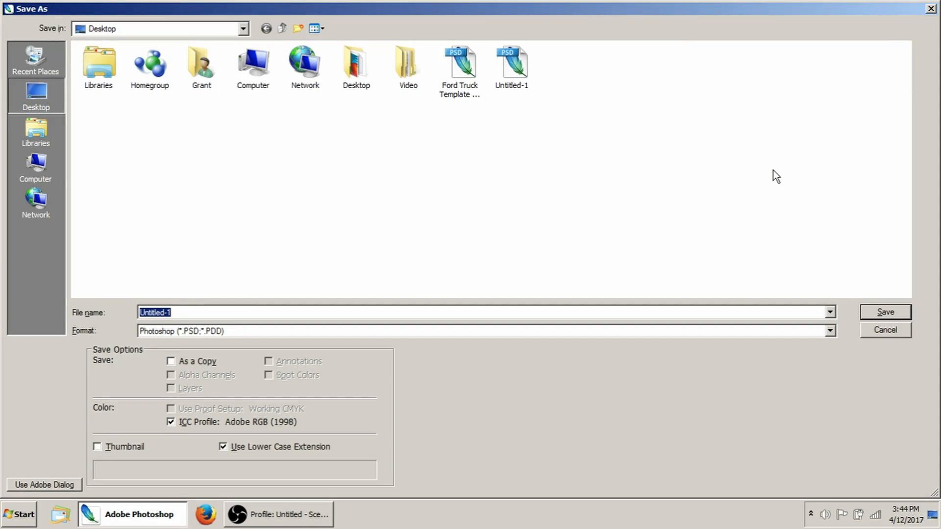
click(897, 336)
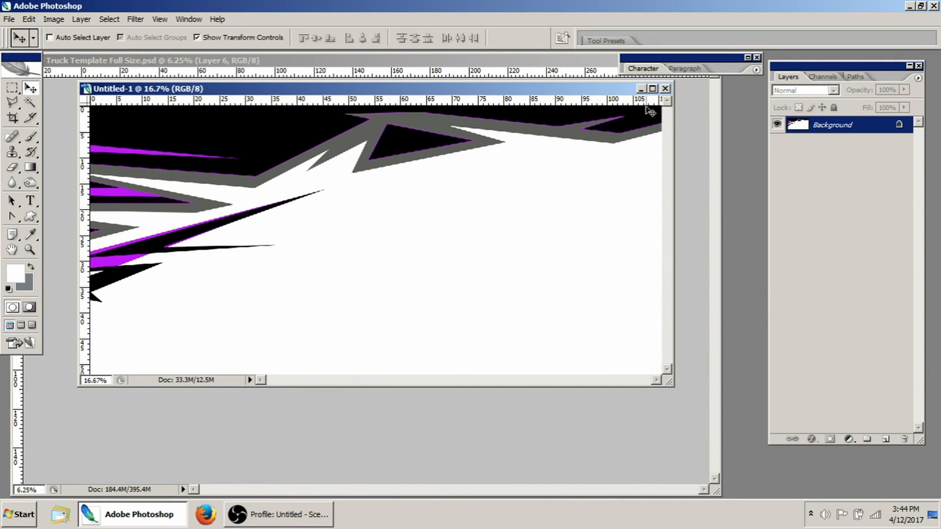
drag(658, 90, 645, 96)
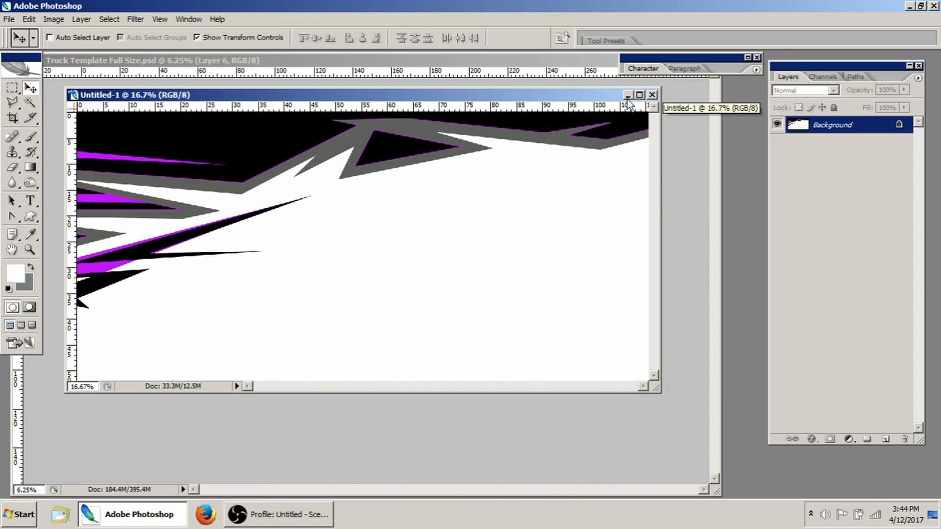
click(652, 95)
click(496, 192)
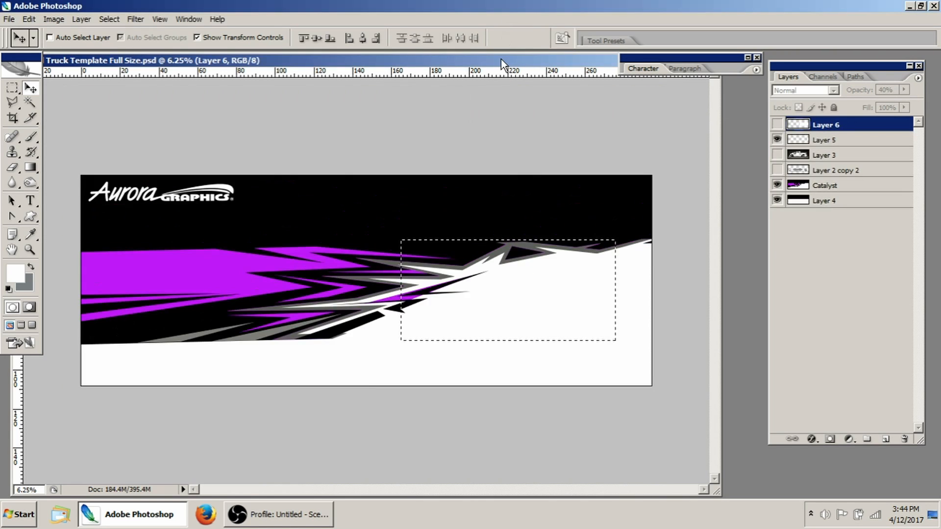
- Reduce the truck template to a 5% view and reposition its shrunken window in the workspace
key(ctrl+minus)
key(ctrl+minus)
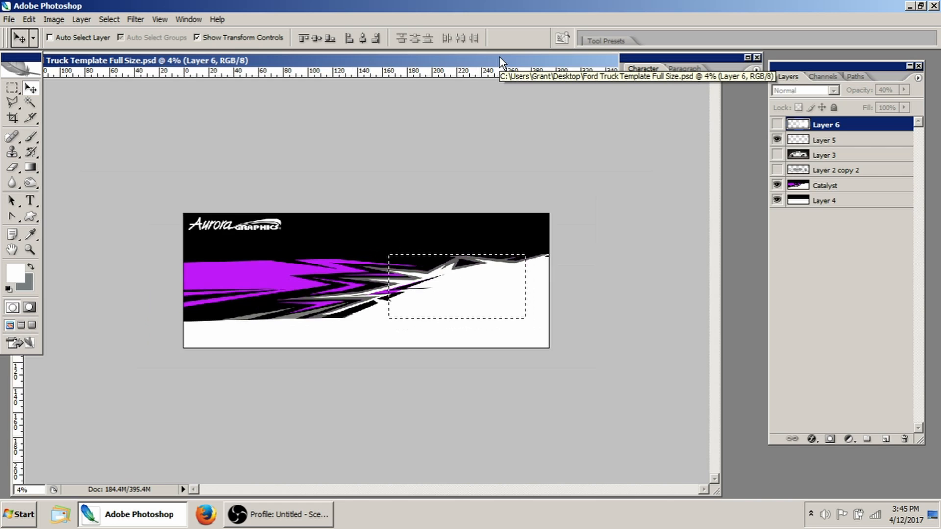
click(30, 249)
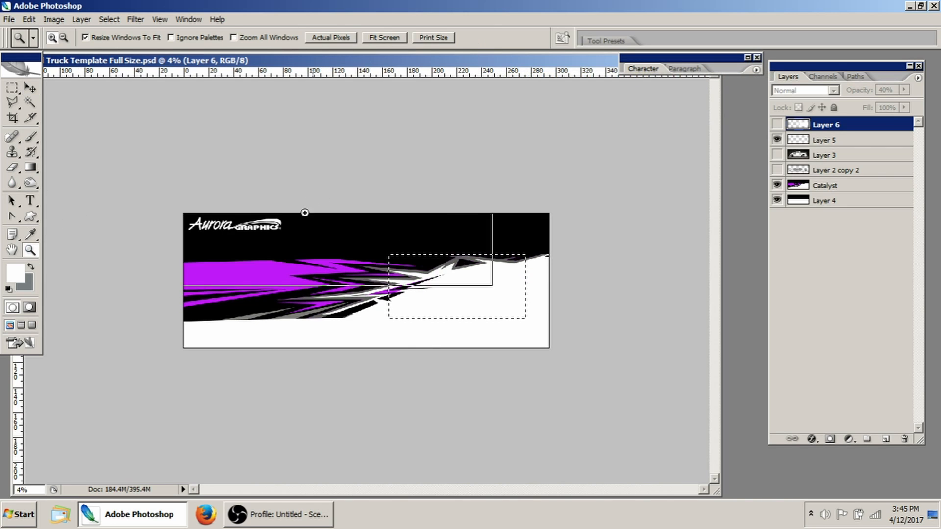
click(322, 194)
drag(240, 61, 262, 97)
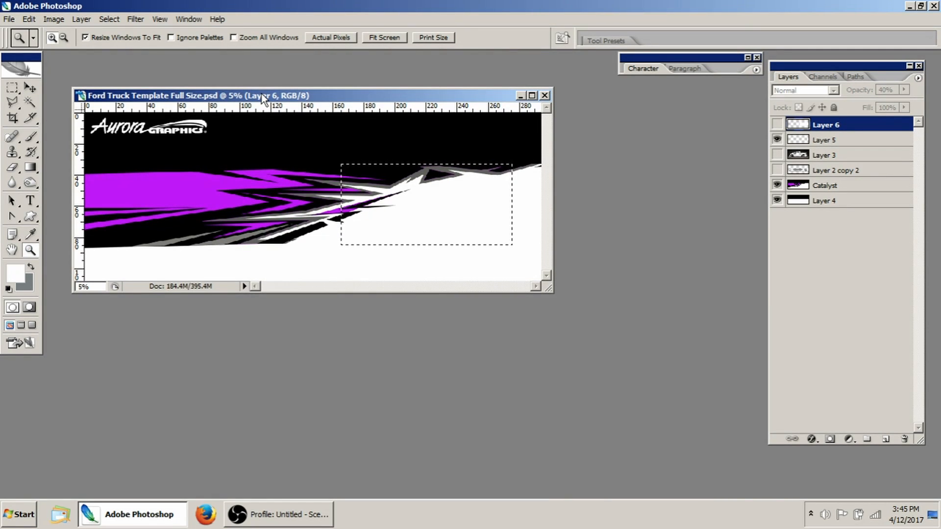
- Switch to the desktop, read the computer specifications in the System Specs text file, minimize it and return to Photoshop
click(140, 518)
double_click(129, 22)
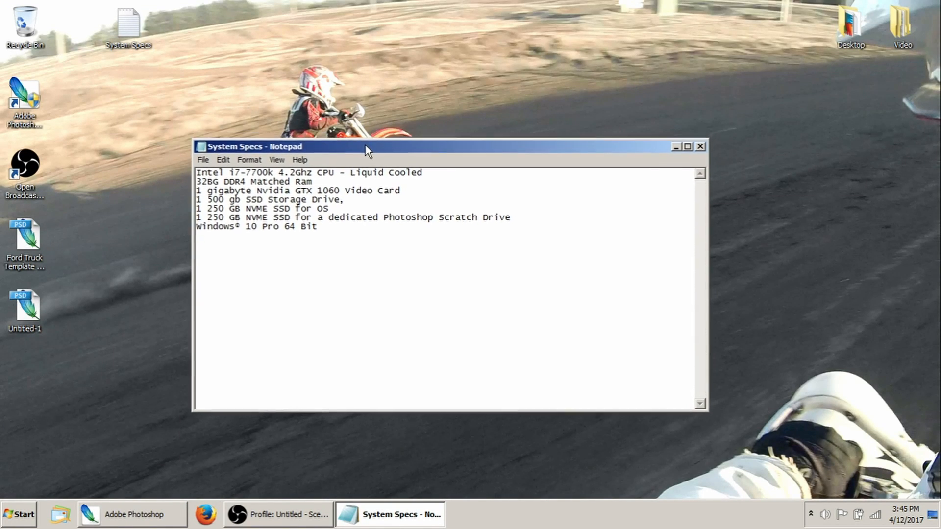
drag(366, 144, 473, 189)
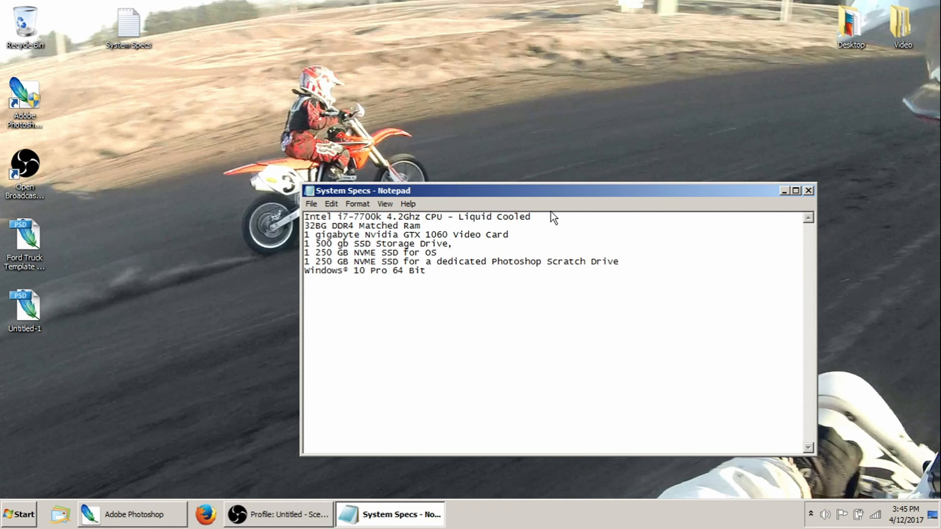
click(786, 191)
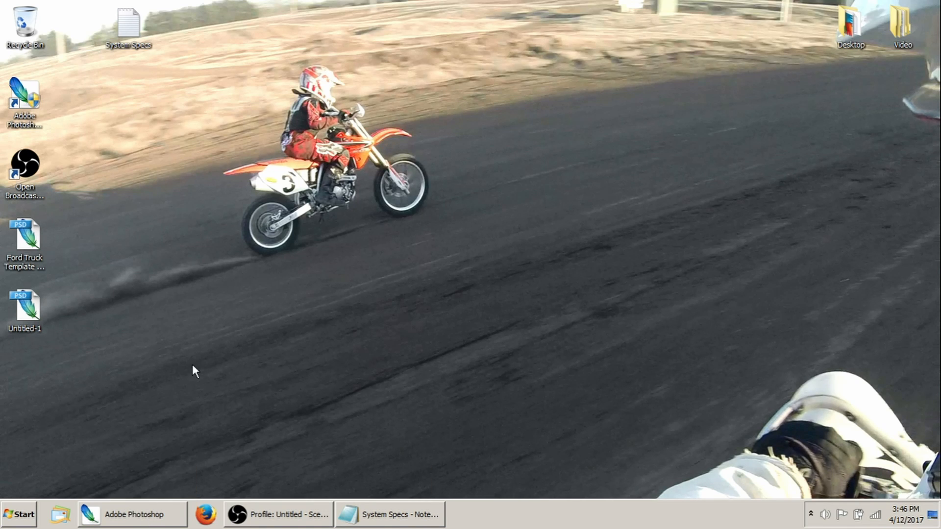
click(133, 514)
drag(494, 97, 516, 101)
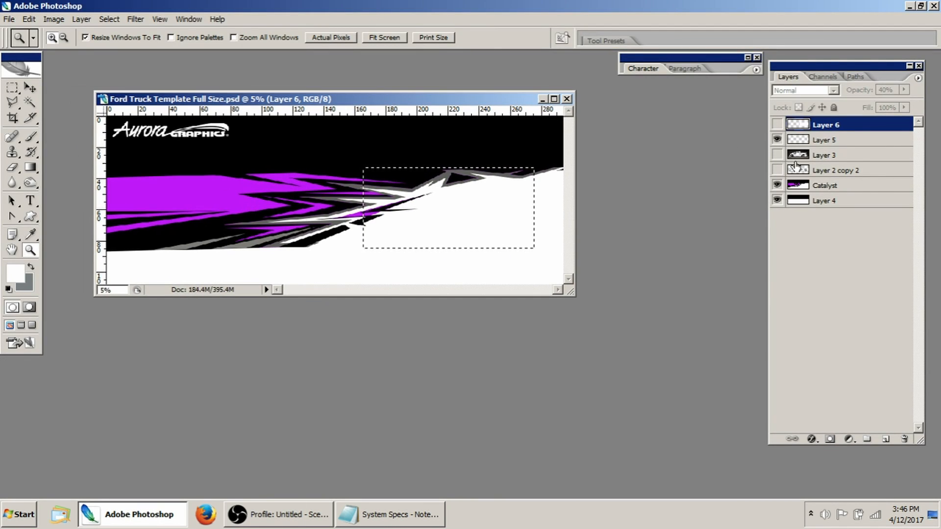